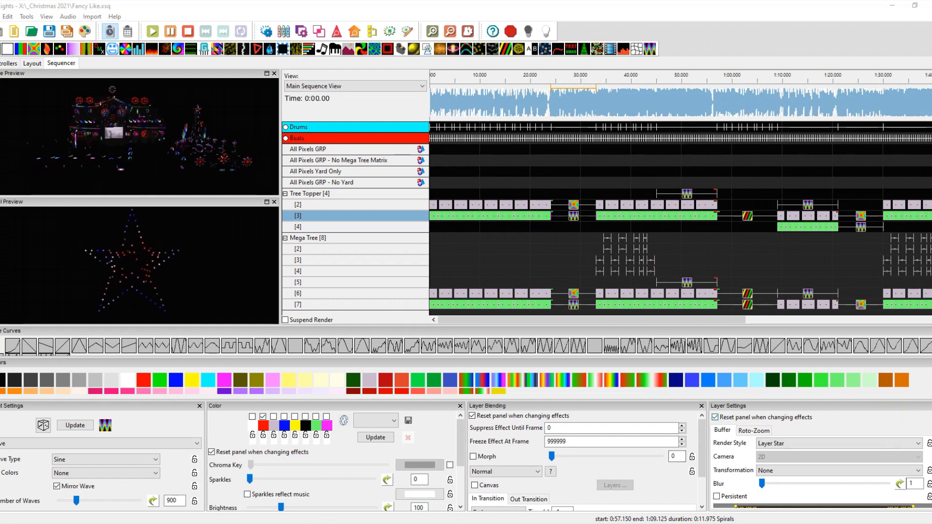
# Switch to Snipping Tool and capture a rectangular snip of the house preview
pyautogui.click(81, 523)
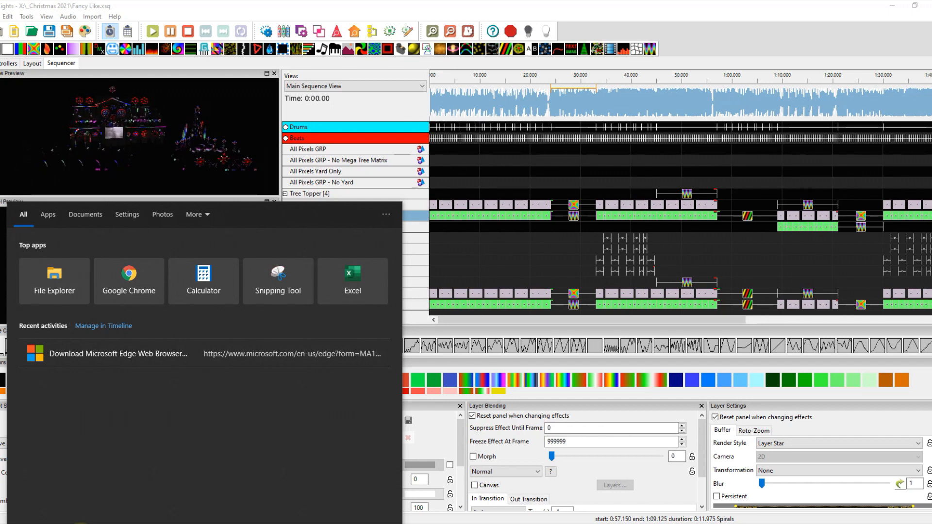
pyautogui.click(282, 278)
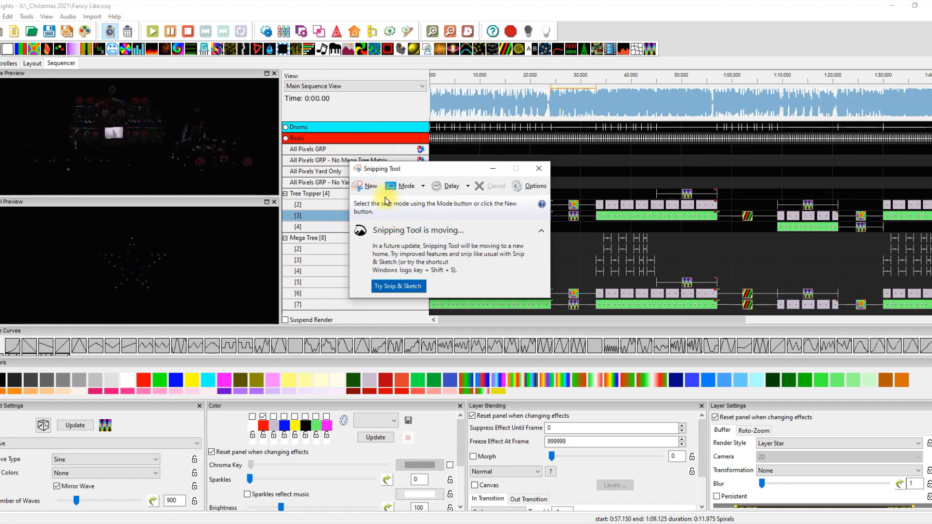
pyautogui.click(365, 187)
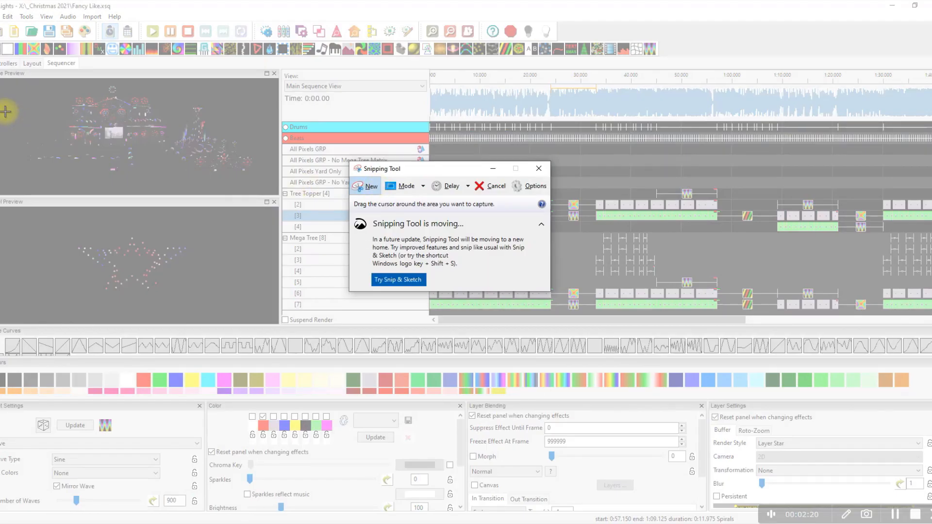
pyautogui.moveTo(26, 83); pyautogui.dragTo(267, 187)
# Open the save dialog for the captured snip, dismiss it without saving, and minimize Snipping Tool
pyautogui.moveTo(169, 8); pyautogui.dragTo(169, 23)
pyautogui.click(117, 49)
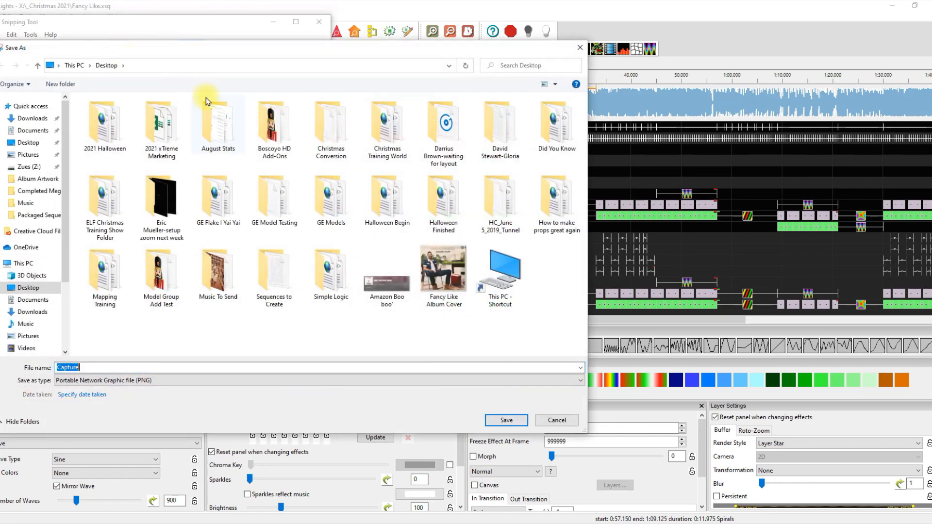
pyautogui.click(580, 47)
pyautogui.click(273, 21)
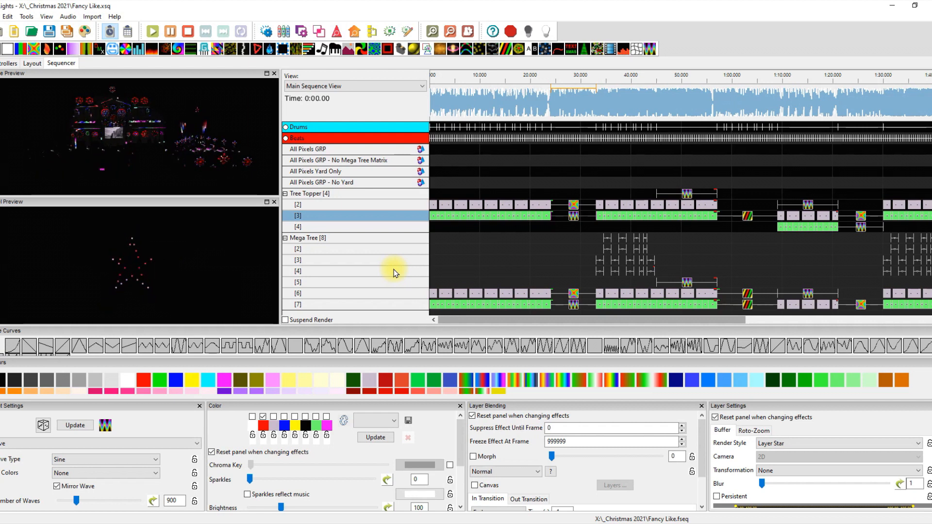
# Open the xLights release notes, read through the 2021.29 changes, and close the file
pyautogui.click(115, 17)
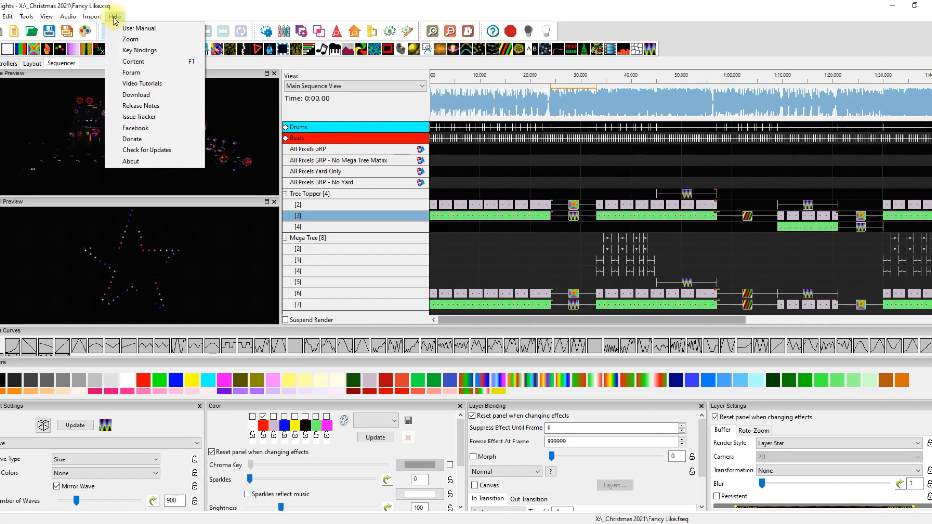
pyautogui.click(136, 106)
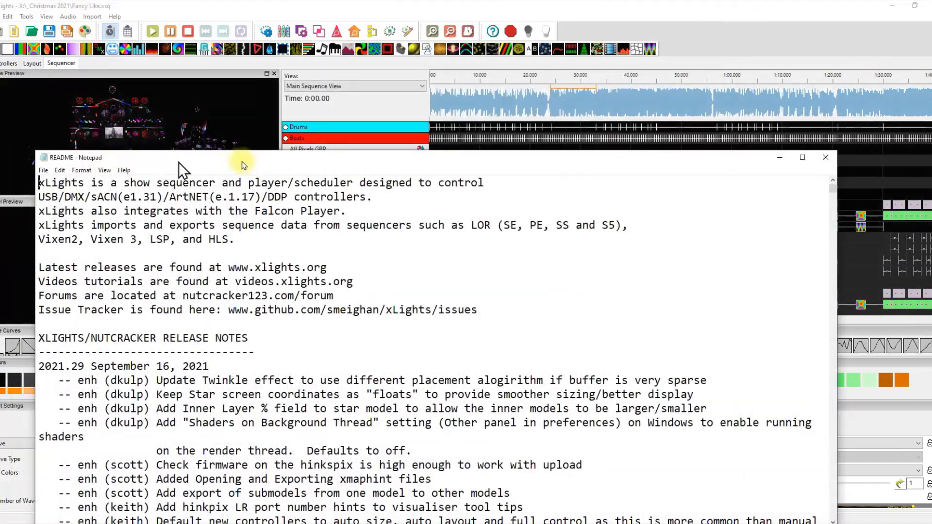
pyautogui.moveTo(179, 162); pyautogui.dragTo(233, 60)
pyautogui.scroll(-7, 243, 323)
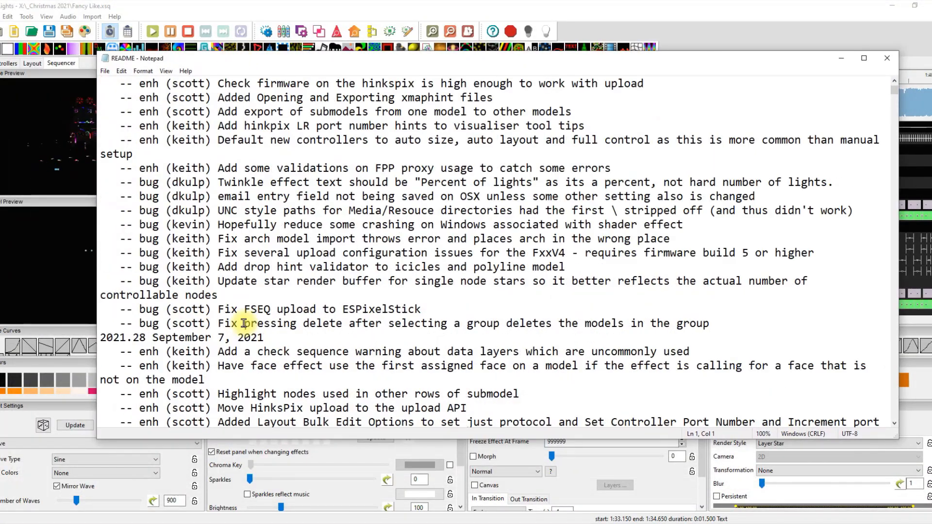
pyautogui.scroll(-3, 272, 340)
pyautogui.scroll(10, 285, 351)
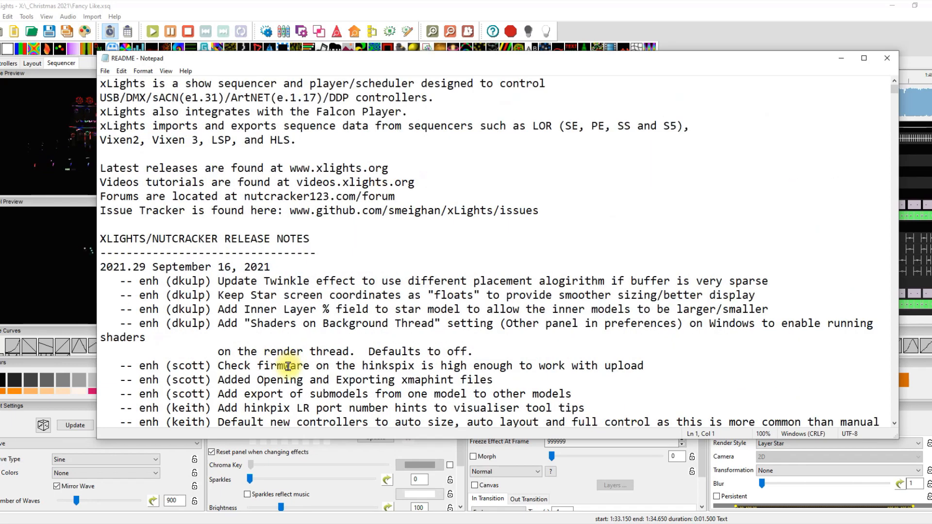
pyautogui.moveTo(307, 439); pyautogui.dragTo(313, 514)
pyautogui.scroll(-4, 343, 450)
pyautogui.scroll(4, 353, 453)
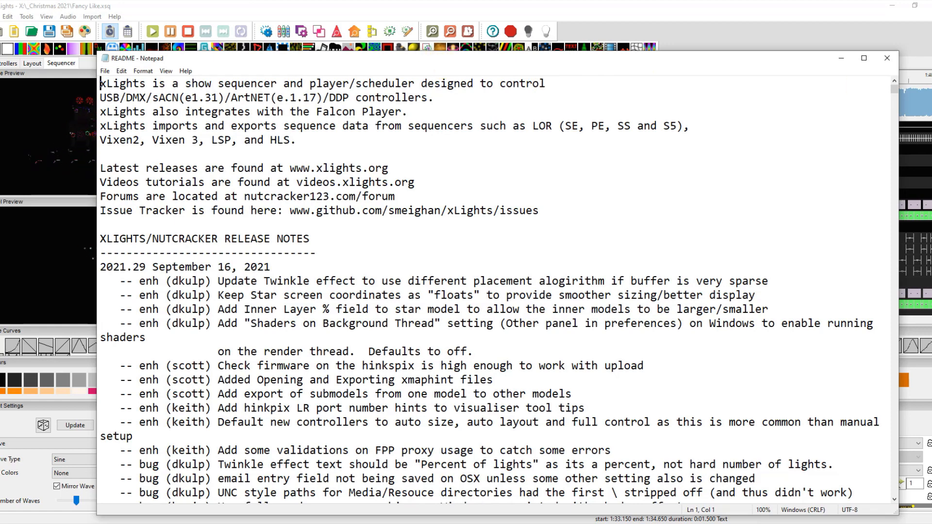
pyautogui.click(887, 58)
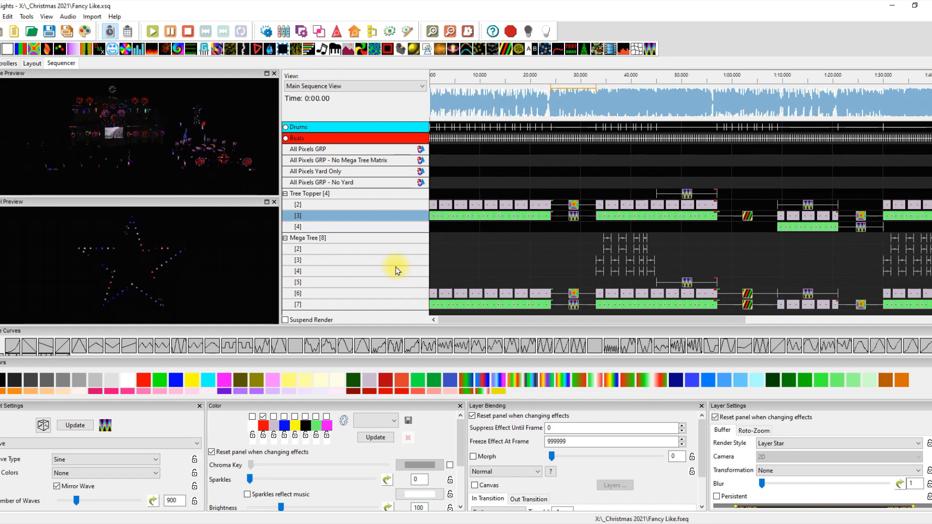
# Run Check Sequence on the Fancy Like sequence and reposition the resulting report window
pyautogui.click(27, 17)
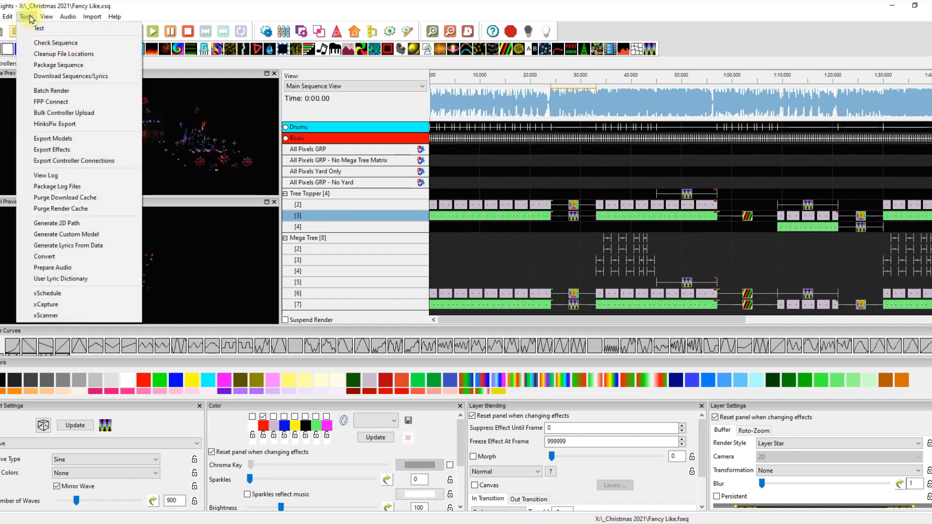
pyautogui.click(54, 42)
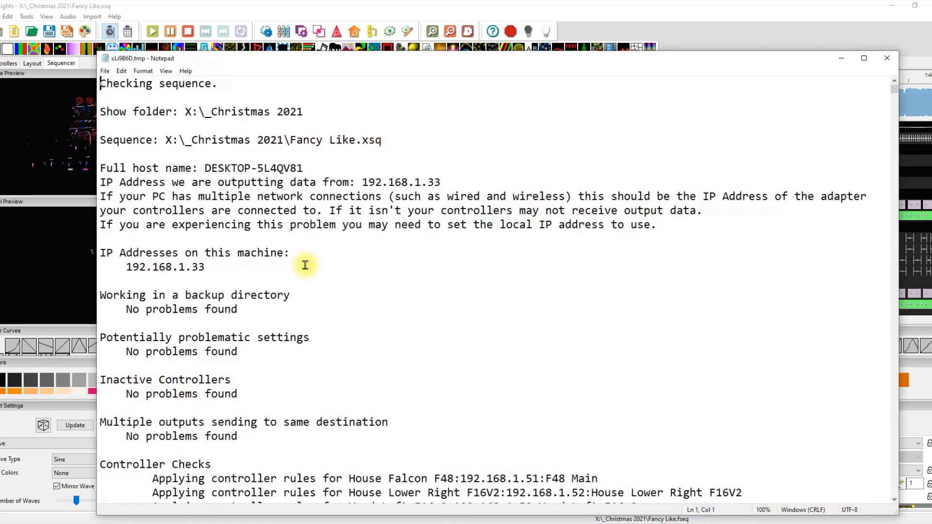
pyautogui.moveTo(318, 56)
pyautogui.mouseDown()
pyautogui.moveTo(455, 98)
pyautogui.moveTo(595, 158)
pyautogui.moveTo(337, 56)
pyautogui.moveTo(329, 43)
pyautogui.moveTo(332, 58)
pyautogui.mouseUp()
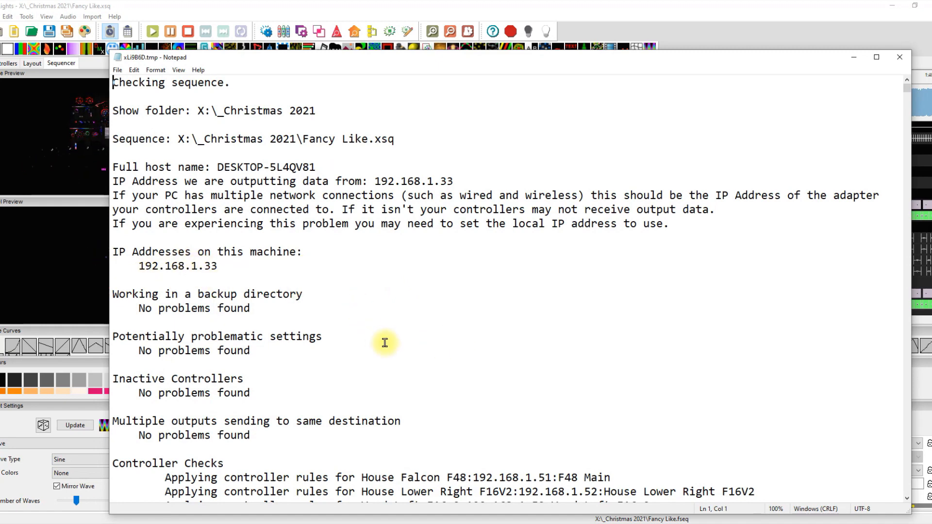
# Review the report's controller checks and the models listed under "Models spanning controllers"
pyautogui.scroll(-7, 384, 342)
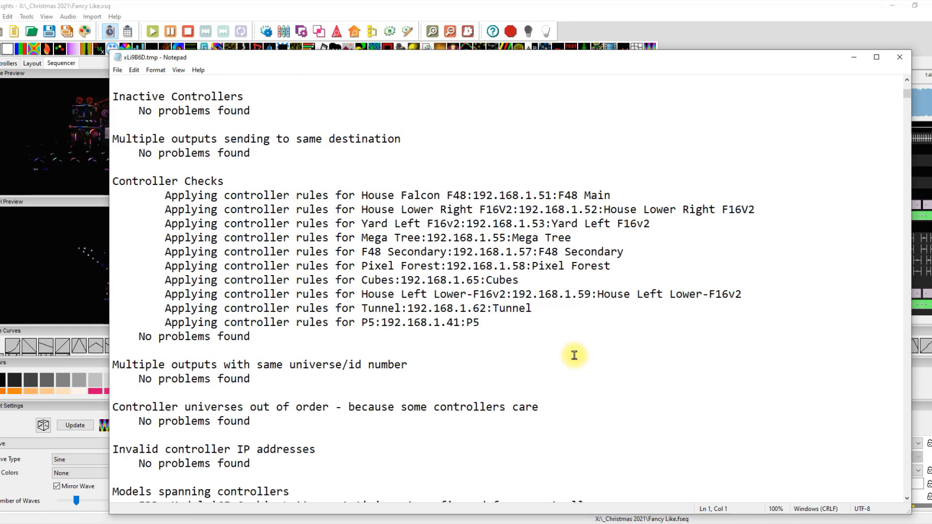
pyautogui.scroll(-3, 572, 353)
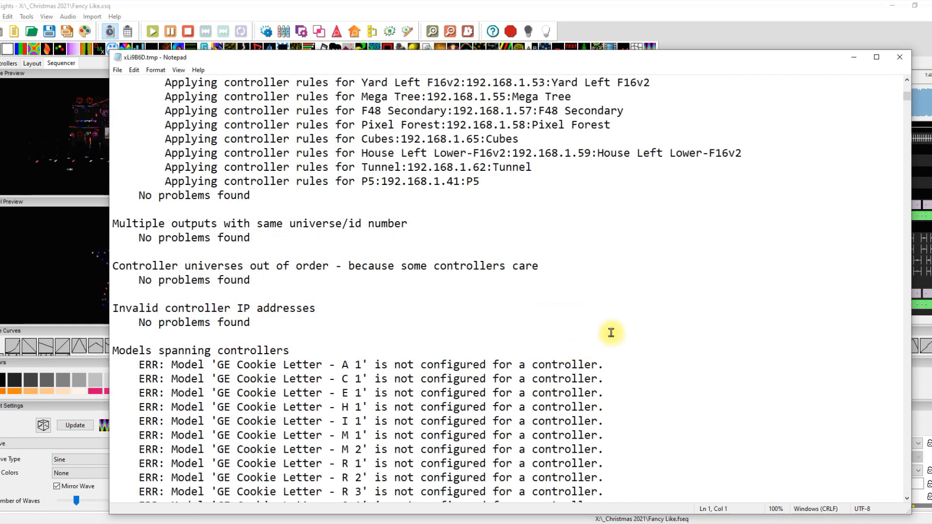
pyautogui.scroll(-3, 611, 332)
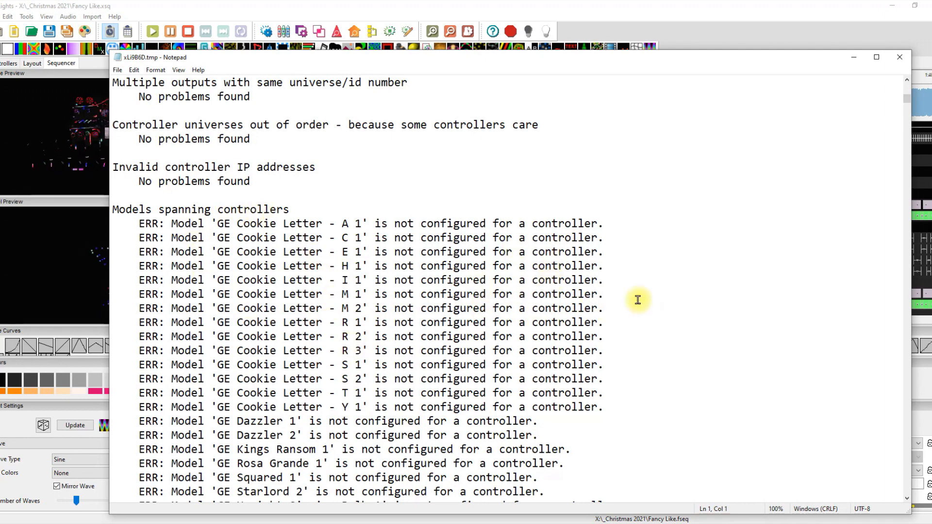
pyautogui.scroll(-3, 647, 335)
pyautogui.scroll(-6, 647, 334)
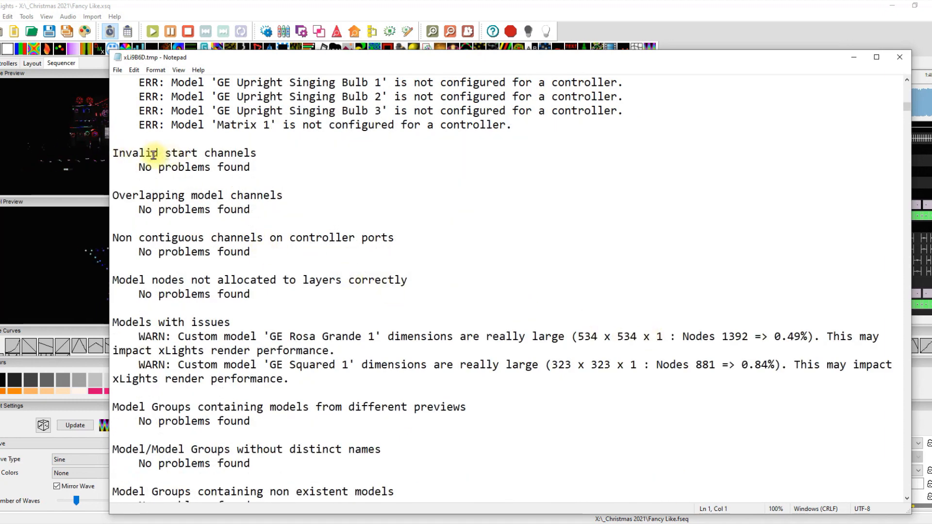
# Highlight the report's checks for invalid start channels, overlapping channels, non contiguous channels and model node layer allocation
pyautogui.moveTo(113, 153); pyautogui.dragTo(287, 166)
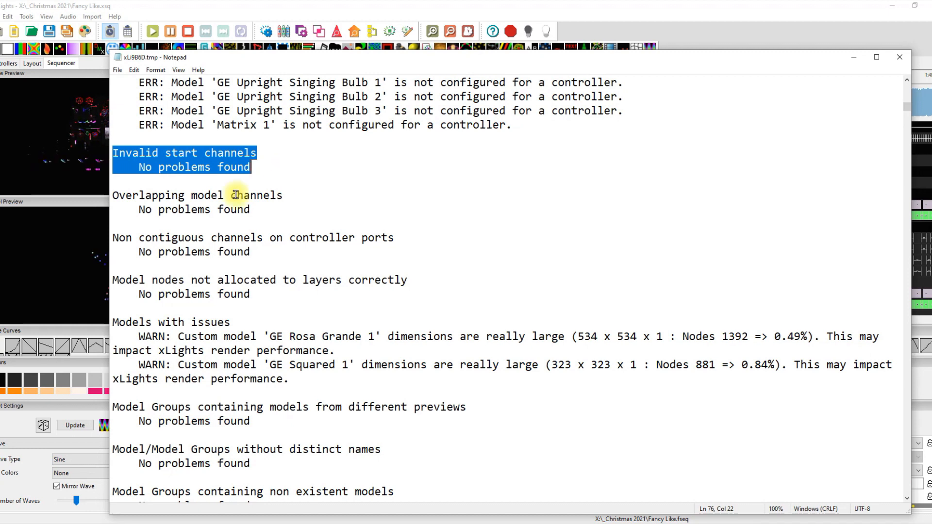
pyautogui.moveTo(117, 196); pyautogui.dragTo(306, 207)
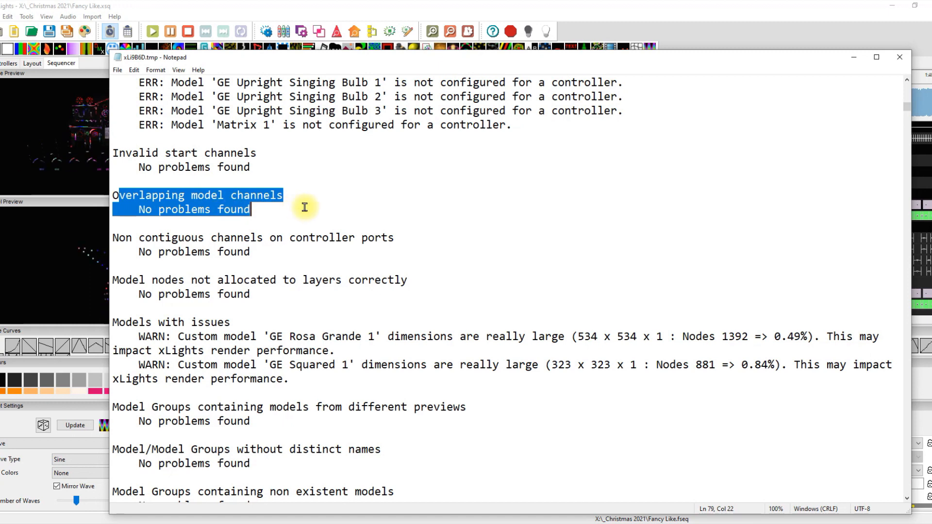
pyautogui.click(122, 191)
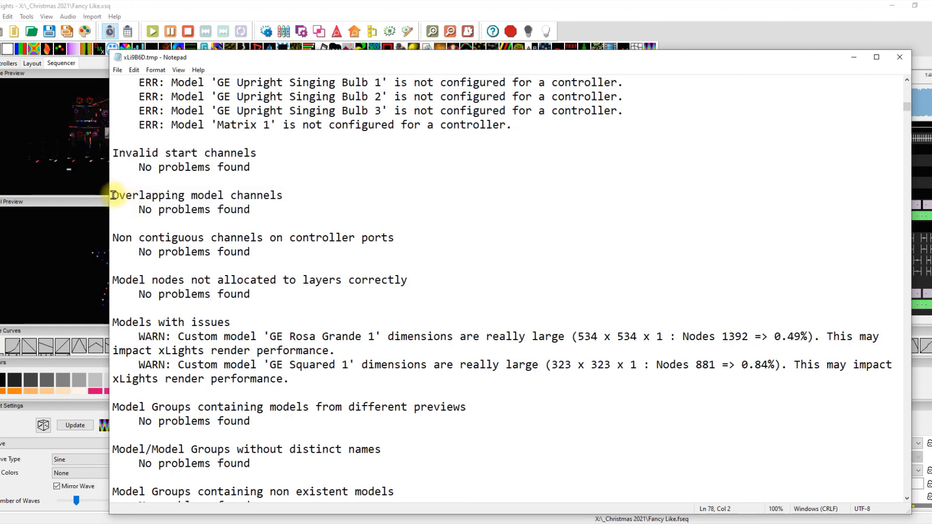
pyautogui.moveTo(114, 195); pyautogui.dragTo(322, 206)
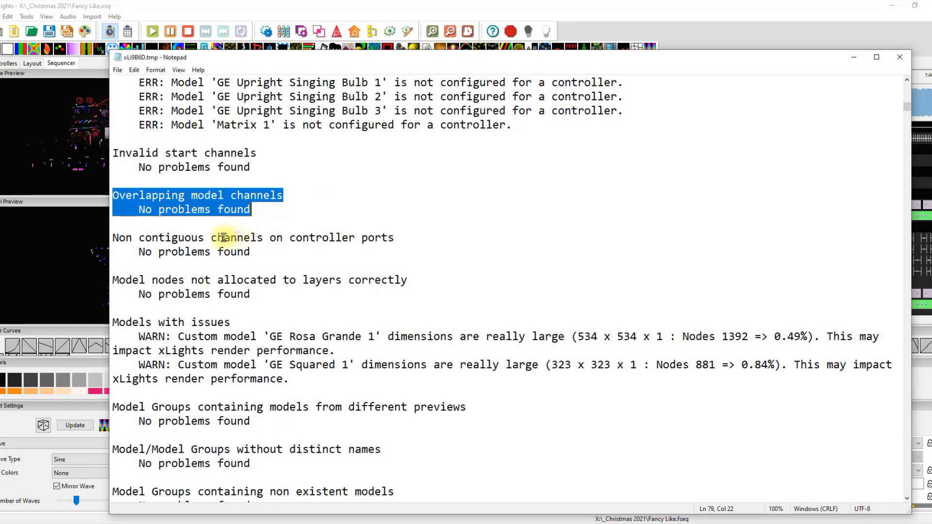
pyautogui.moveTo(146, 237); pyautogui.dragTo(313, 249)
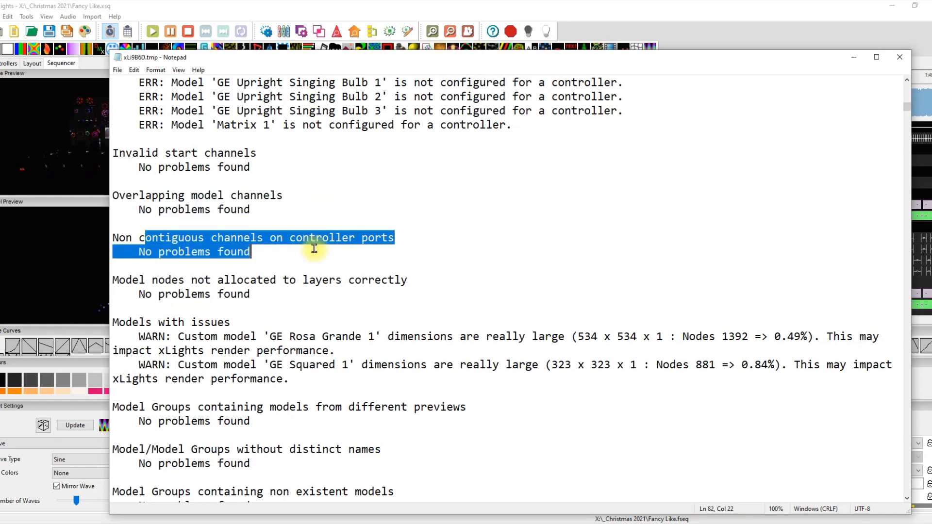
pyautogui.moveTo(172, 279); pyautogui.dragTo(373, 301)
# Highlight the GE Rosa Grande 1 dimensions under "Models with issues" and the model group checks for previews, names and missing models
pyautogui.scroll(-3, 372, 302)
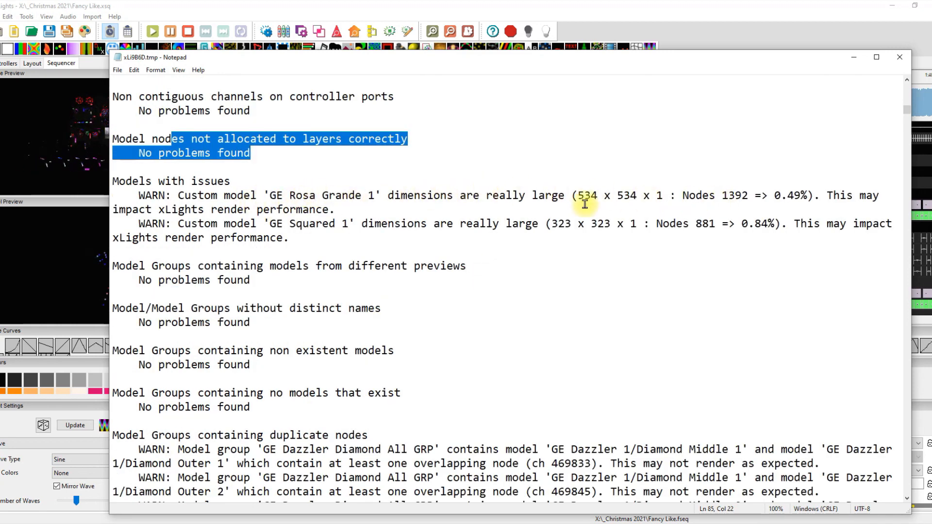
pyautogui.moveTo(577, 195); pyautogui.dragTo(814, 195)
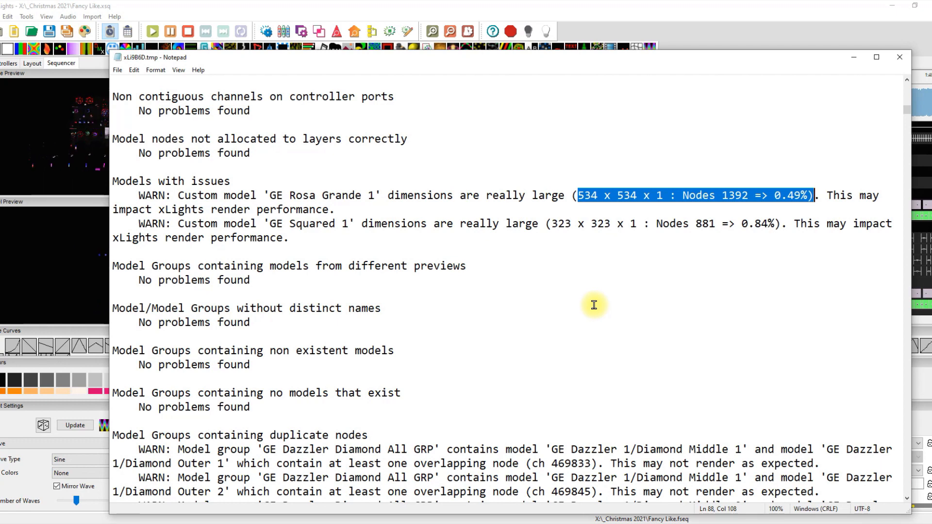
pyautogui.scroll(-3, 539, 303)
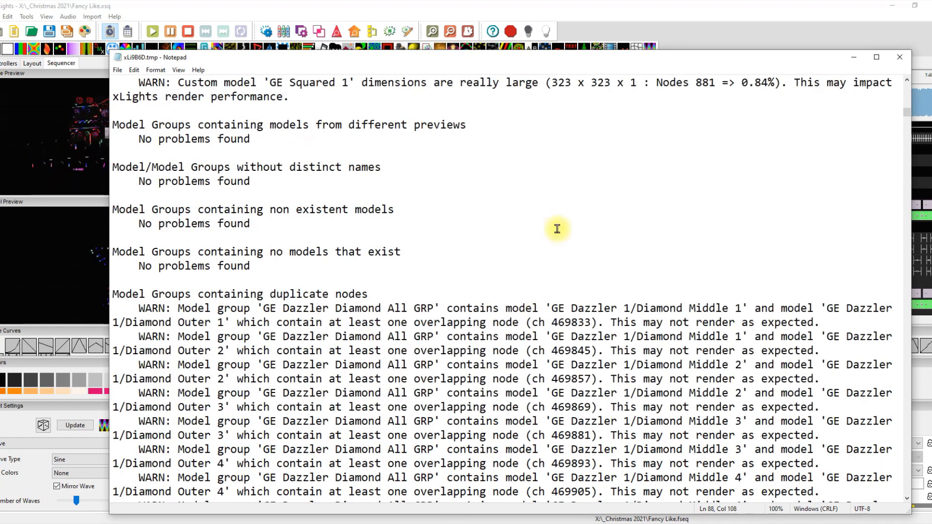
pyautogui.scroll(3, 558, 170)
pyautogui.moveTo(132, 266); pyautogui.dragTo(398, 277)
pyautogui.moveTo(177, 308); pyautogui.dragTo(335, 326)
pyautogui.moveTo(230, 351); pyautogui.dragTo(340, 369)
pyautogui.moveTo(230, 392); pyautogui.dragTo(398, 400)
# Delete the report's whole "Model Groups containing duplicate nodes" section, from its heading through the last GE Steampunk Spinner Tracks GRP warning
pyautogui.scroll(-7, 398, 401)
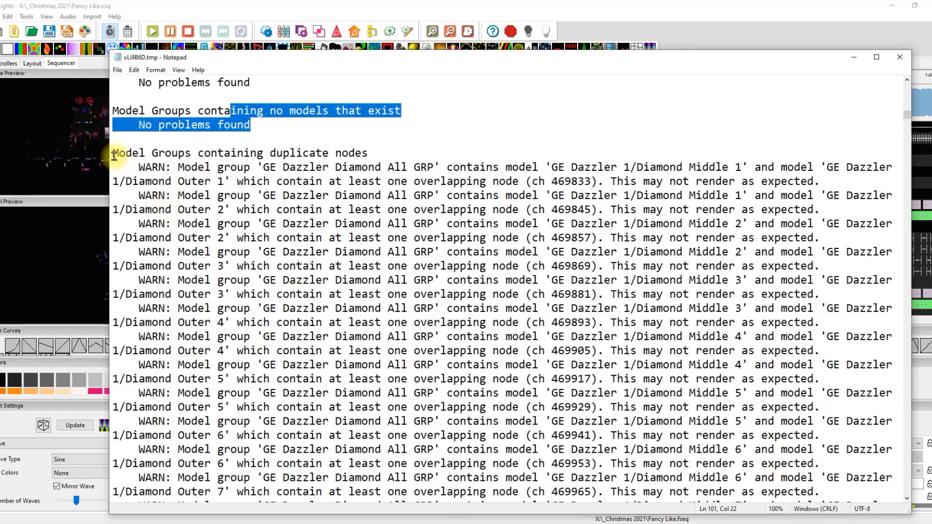
pyautogui.moveTo(115, 155); pyautogui.dragTo(416, 378)
pyautogui.scroll(-10, 418, 373)
pyautogui.scroll(-12, 417, 374)
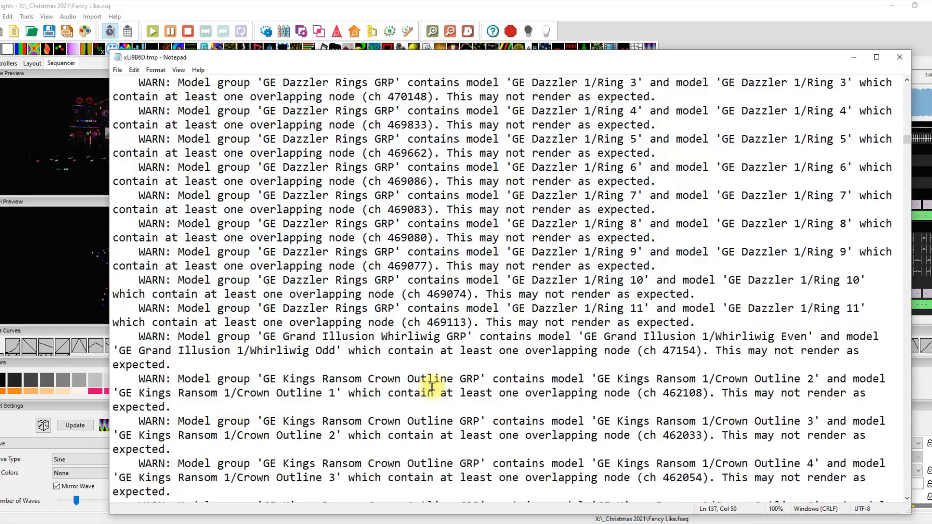
pyautogui.click(431, 387)
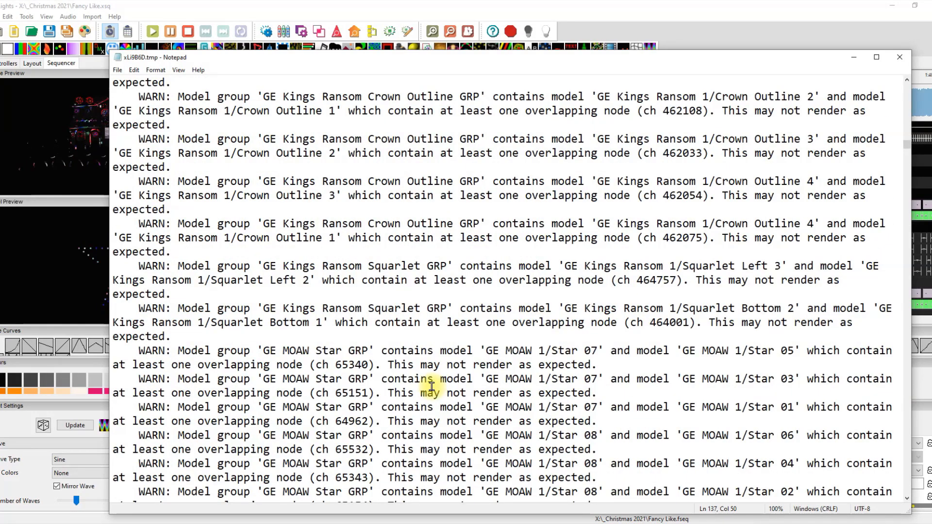
pyautogui.scroll(-15, 431, 387)
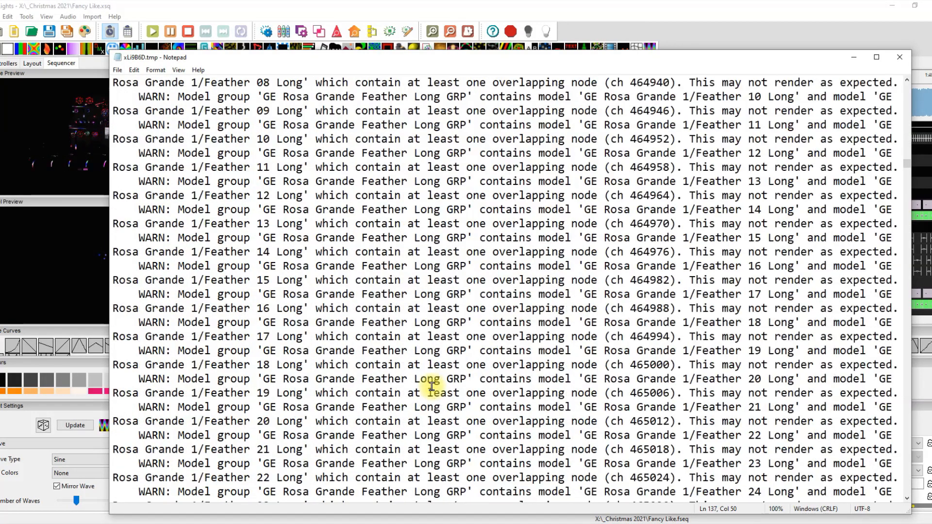
pyautogui.scroll(-20, 432, 387)
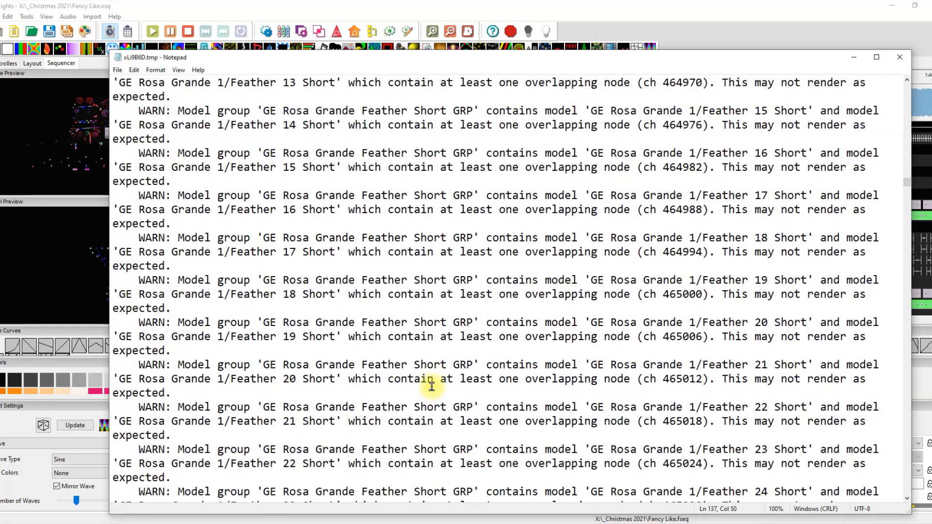
pyautogui.scroll(-20, 432, 386)
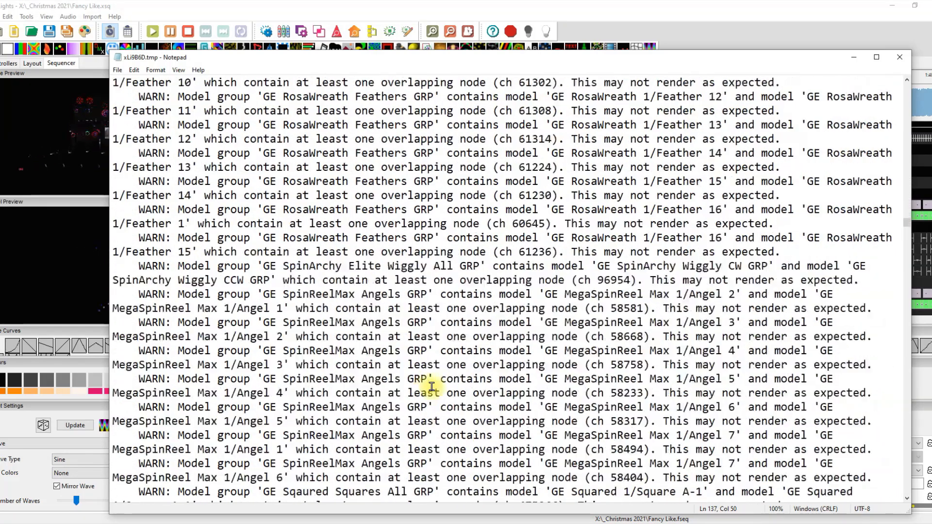
pyautogui.scroll(-20, 431, 387)
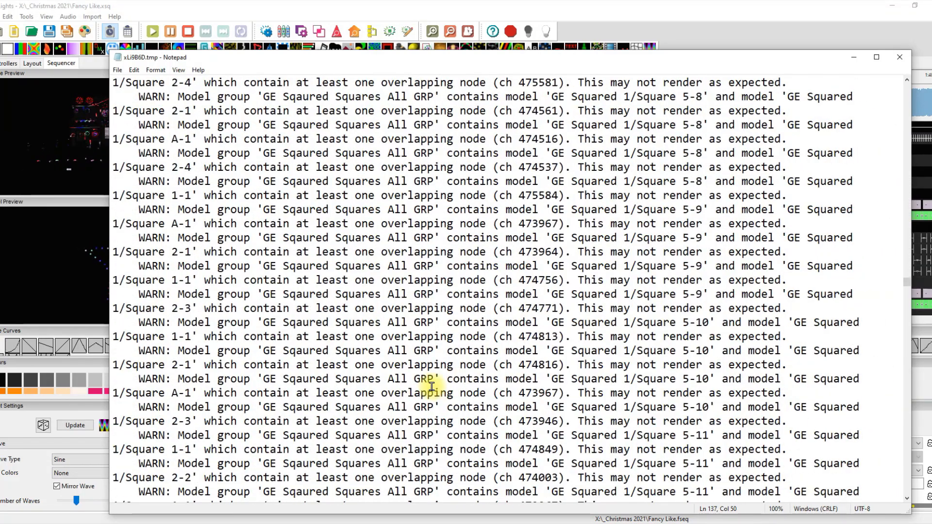
pyautogui.scroll(-20, 431, 386)
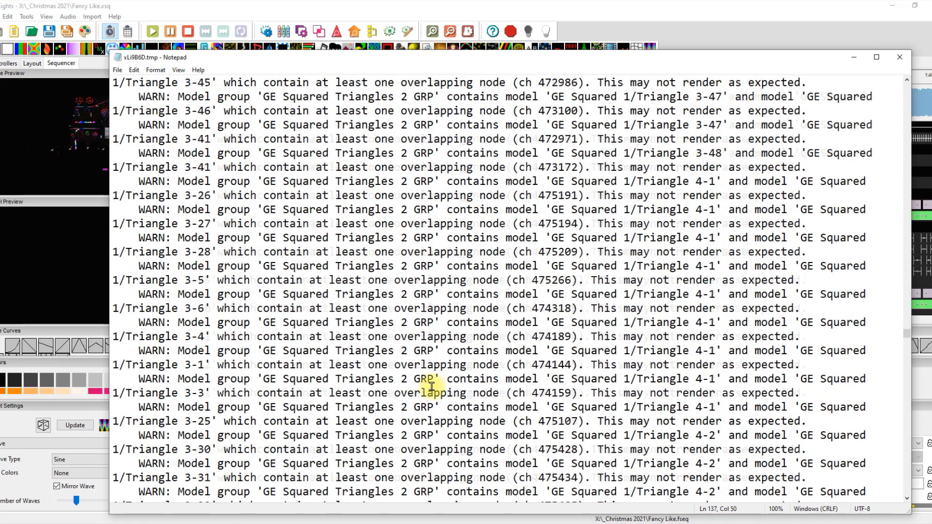
pyautogui.scroll(-20, 432, 387)
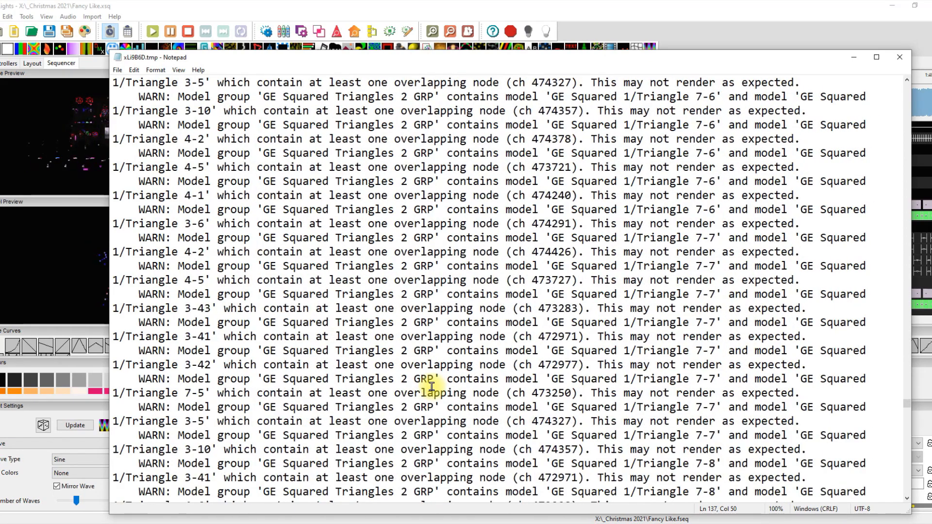
pyautogui.scroll(-20, 432, 387)
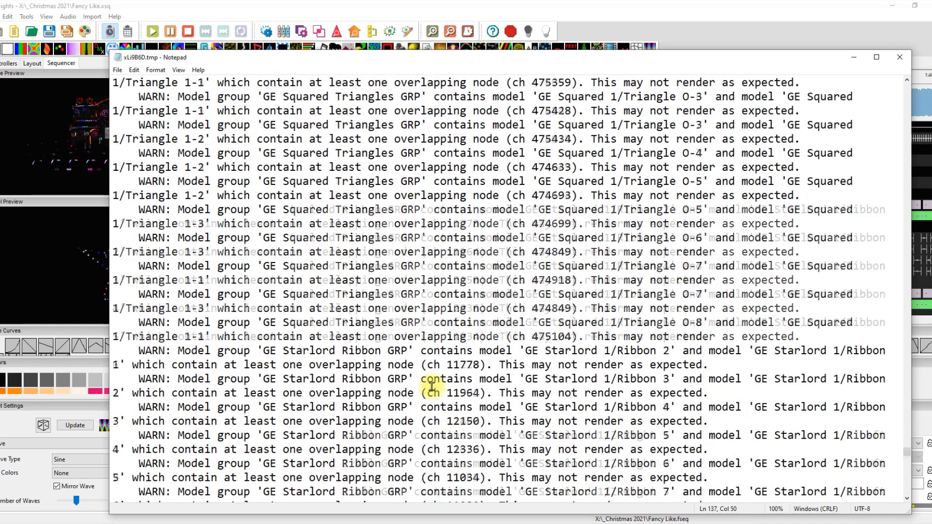
pyautogui.scroll(-3, 431, 387)
pyautogui.keyDown('shift'); pyautogui.click(478, 262); pyautogui.keyUp('shift')
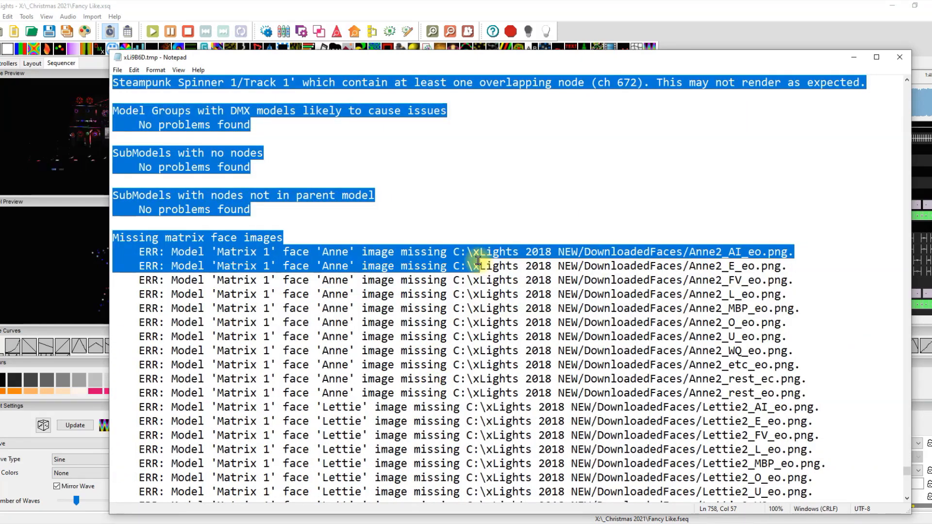
pyautogui.scroll(9, 478, 261)
pyautogui.scroll(-6, 478, 261)
pyautogui.moveTo(478, 260); pyautogui.dragTo(886, 229)
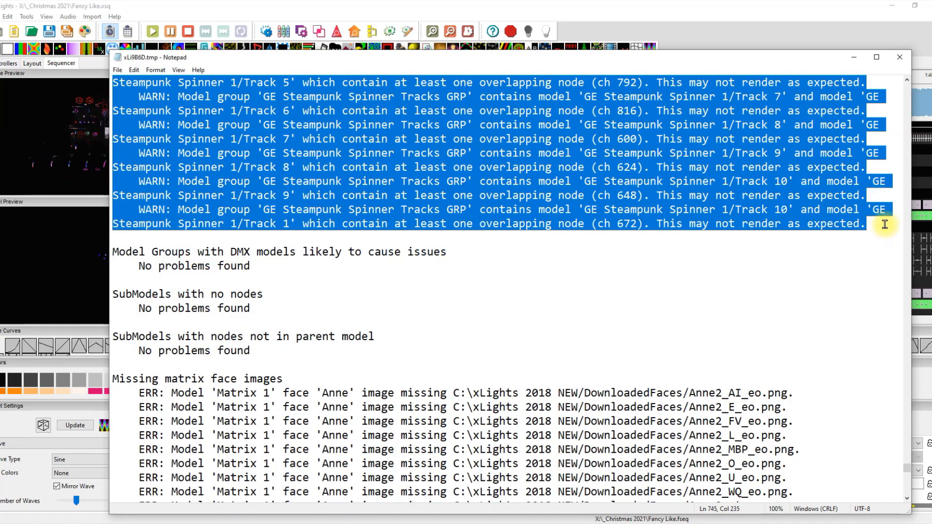
pyautogui.press('Delete')
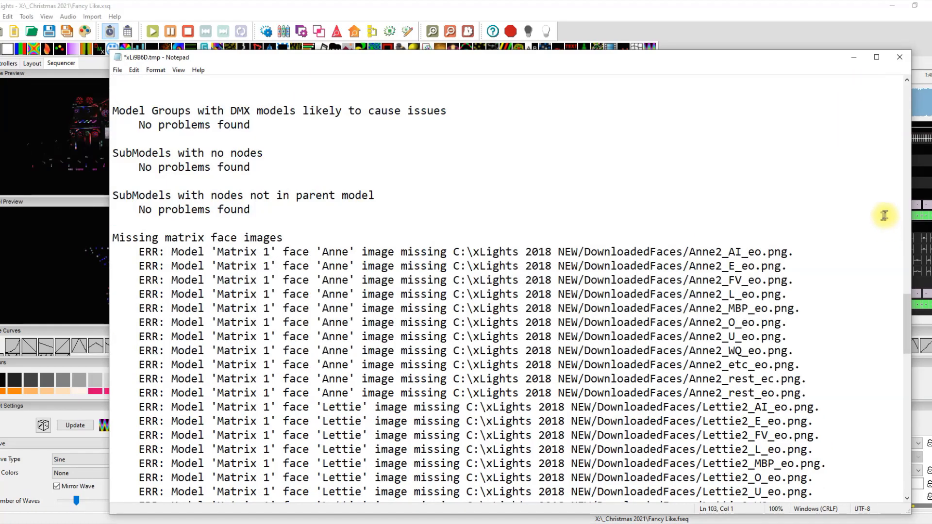
# Review the remaining report checks, including missing matrix face images, unused channel blocks, media file, autosave, hidden models and effect problems
pyautogui.scroll(10, 776, 284)
pyautogui.scroll(15, 756, 289)
pyautogui.scroll(-20, 758, 280)
pyautogui.scroll(-10, 759, 280)
pyautogui.scroll(20, 759, 280)
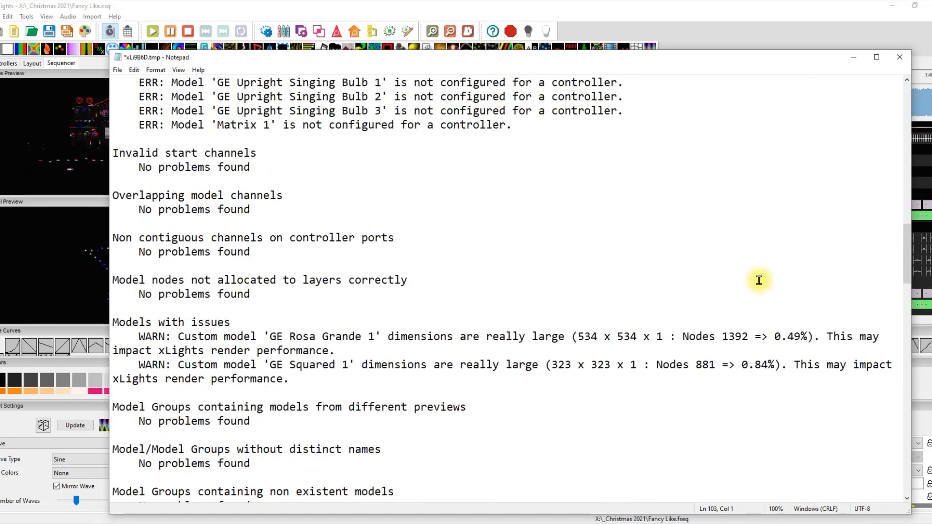
pyautogui.scroll(-10, 759, 280)
pyautogui.scroll(-7, 478, 439)
pyautogui.scroll(3, 485, 432)
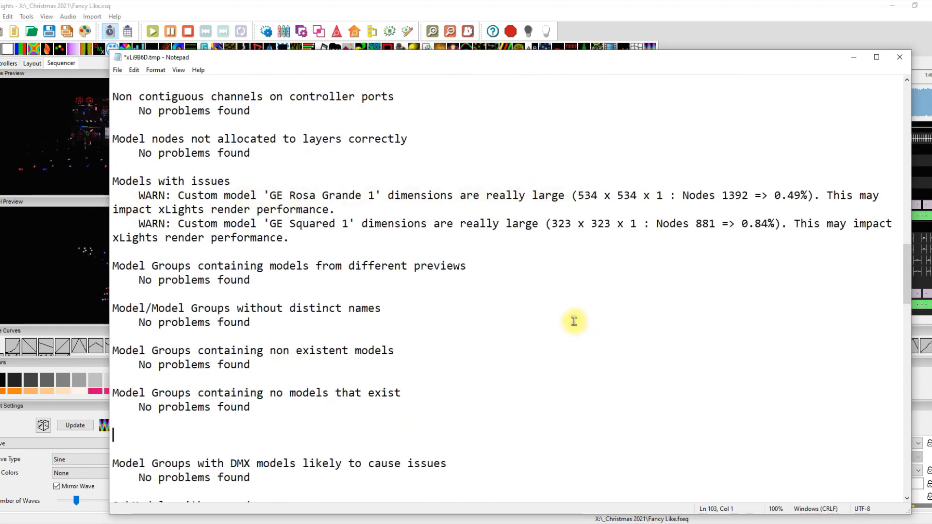
pyautogui.scroll(-3, 576, 326)
pyautogui.scroll(-7, 576, 327)
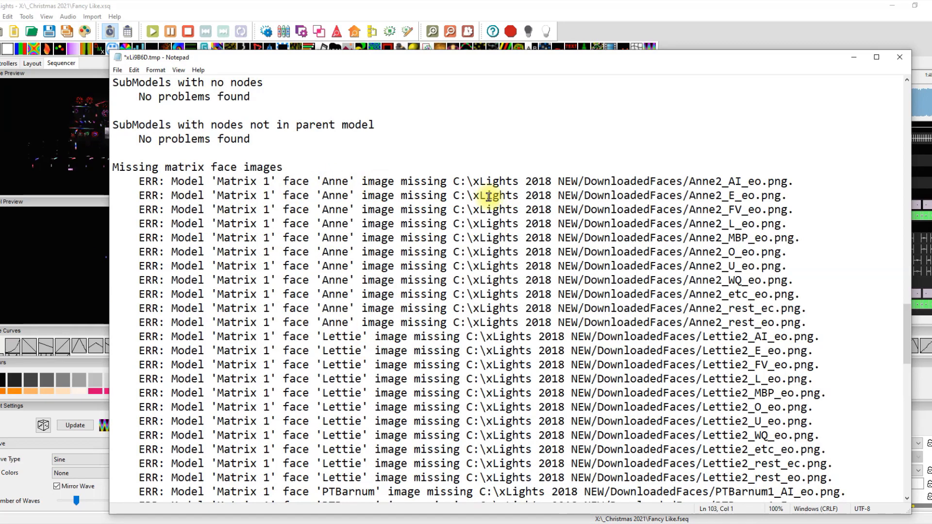
pyautogui.scroll(-17, 660, 287)
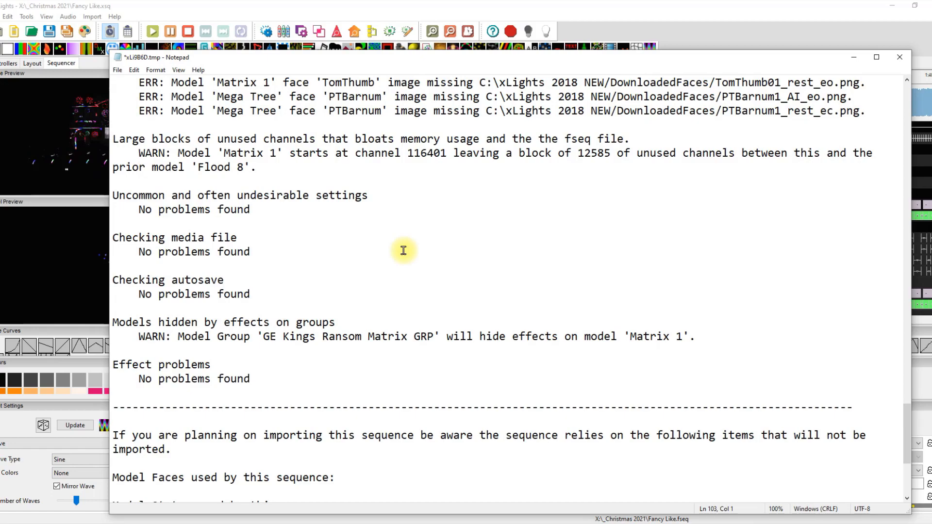
# Return to the start of the report and recheck the IP address, controller checks and "Models spanning controllers" sections
pyautogui.scroll(20, 404, 250)
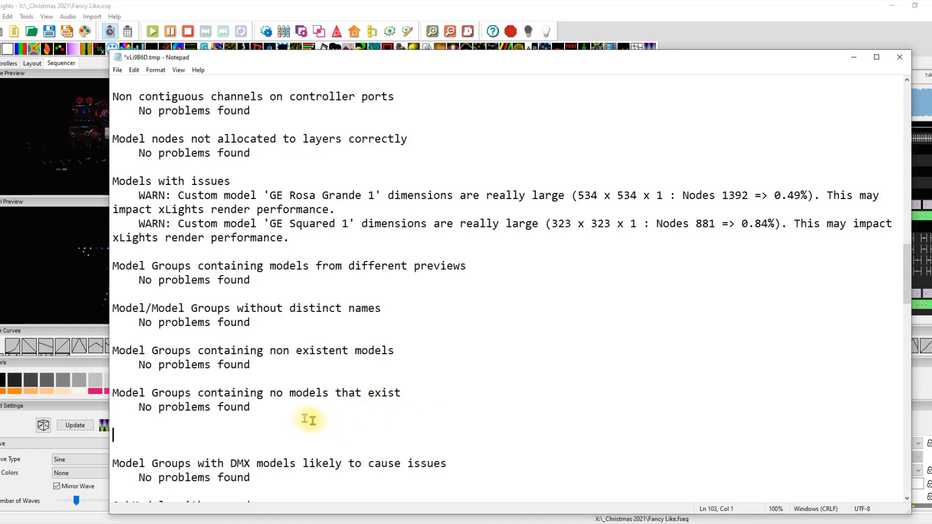
pyautogui.scroll(13, 339, 402)
pyautogui.scroll(8, 407, 342)
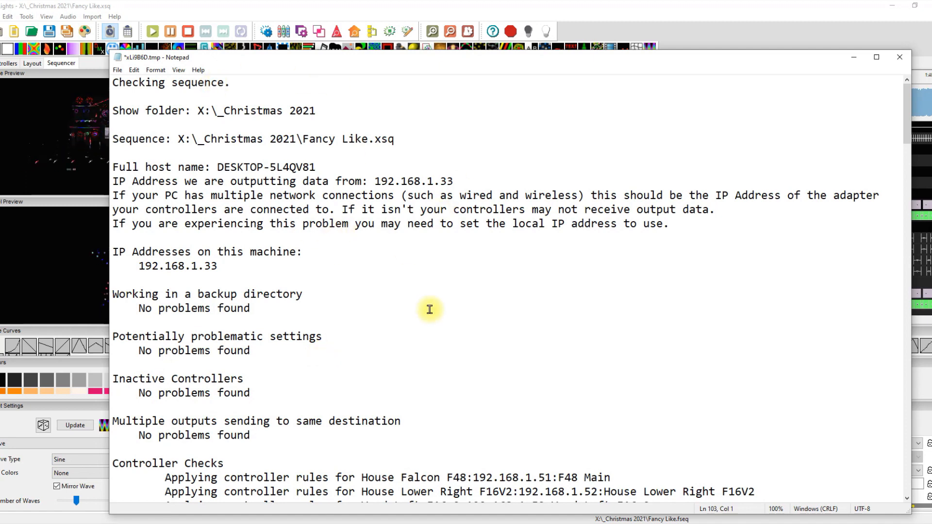
pyautogui.scroll(-13, 430, 310)
pyautogui.scroll(7, 427, 309)
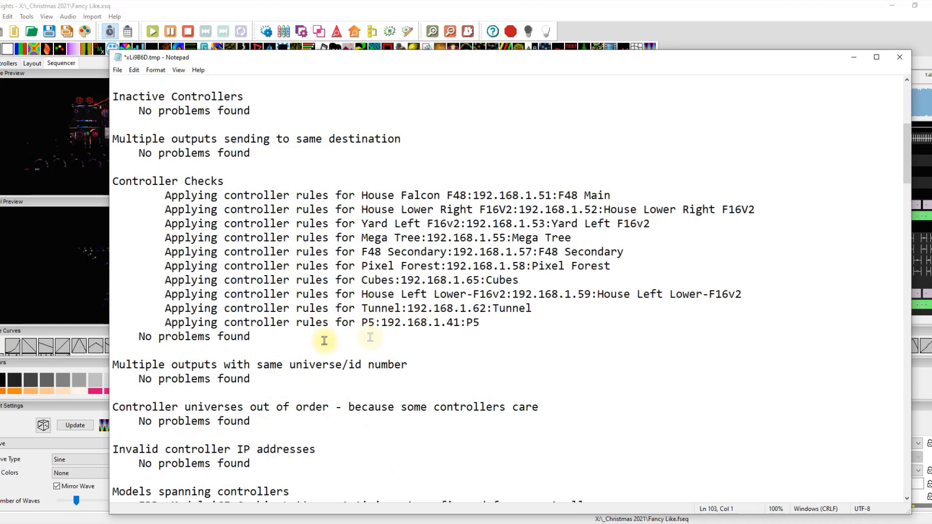
pyautogui.scroll(-7, 403, 413)
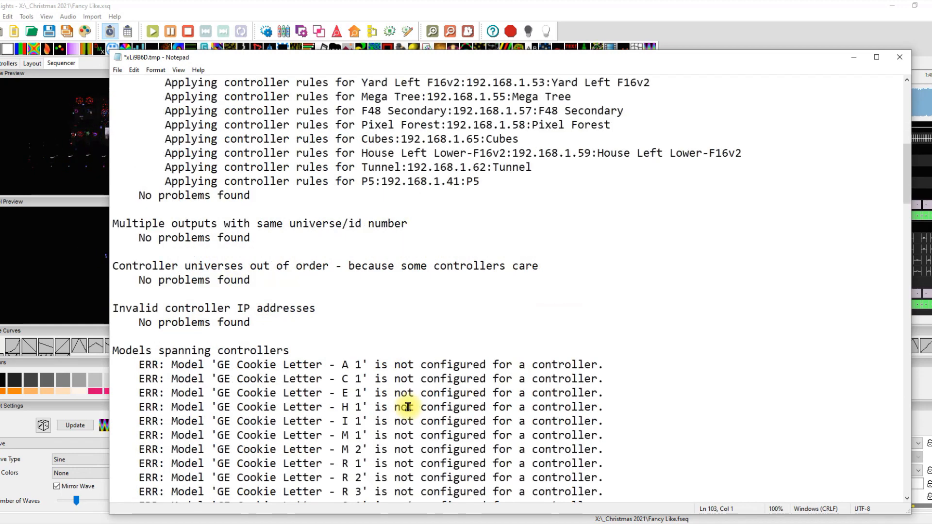
pyautogui.scroll(14, 408, 406)
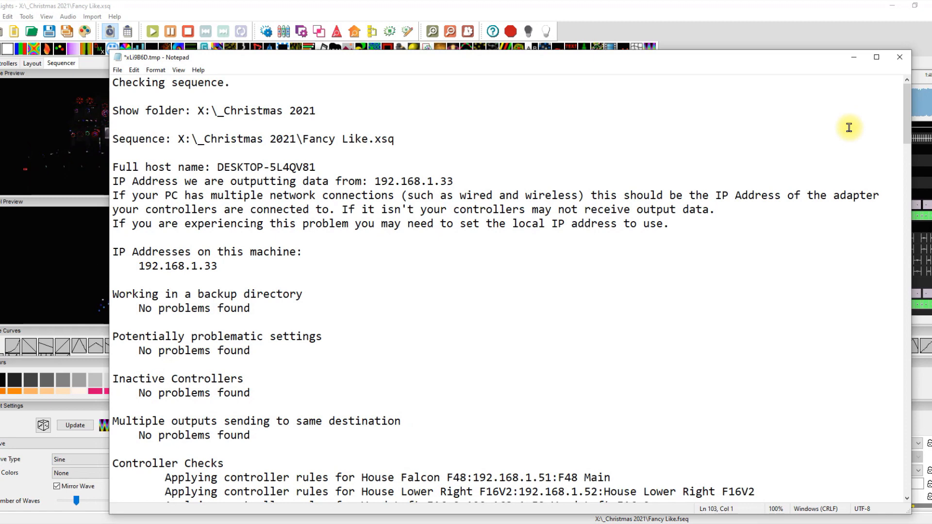
# Close the report without saving its changes and look through the sequence's rows down to Matrix 1 and GE Cookie Letters
pyautogui.click(900, 57)
pyautogui.click(474, 272)
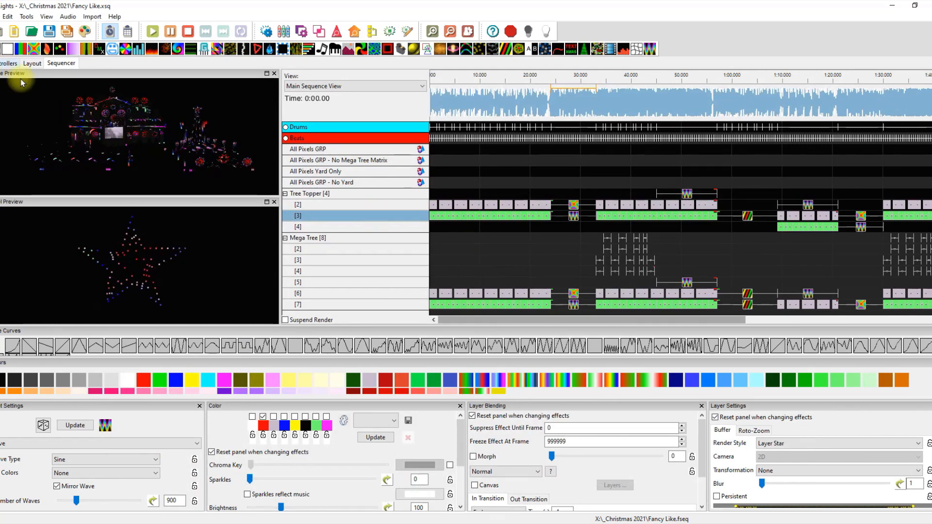
pyautogui.click(441, 250)
pyautogui.scroll(-3, 398, 260)
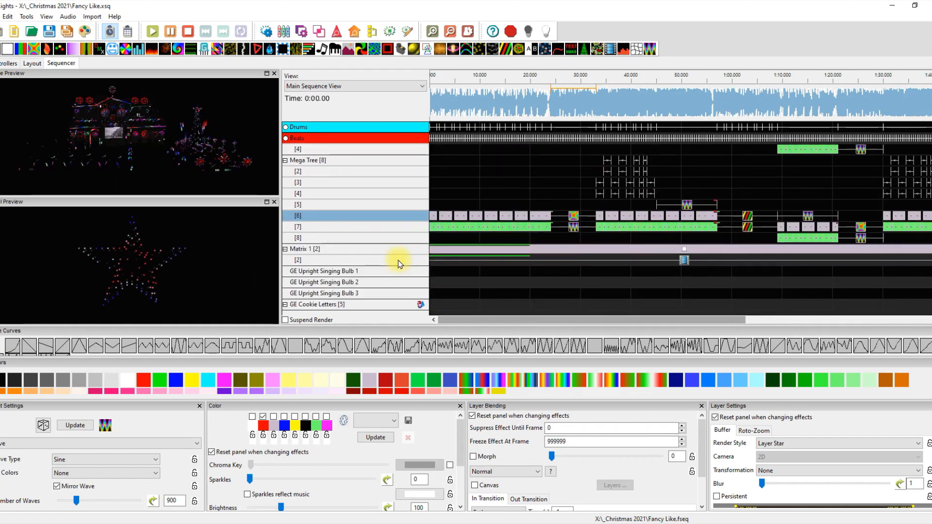
# Select GE Rosa Grande 1 in the house layout and widen the model list so its Ctrlr Conn column shows
pyautogui.click(27, 64)
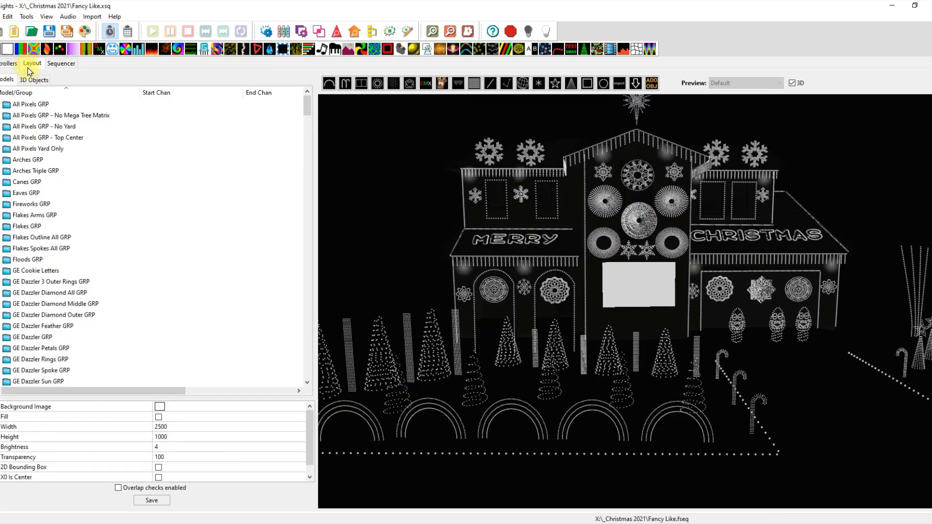
pyautogui.click(629, 223)
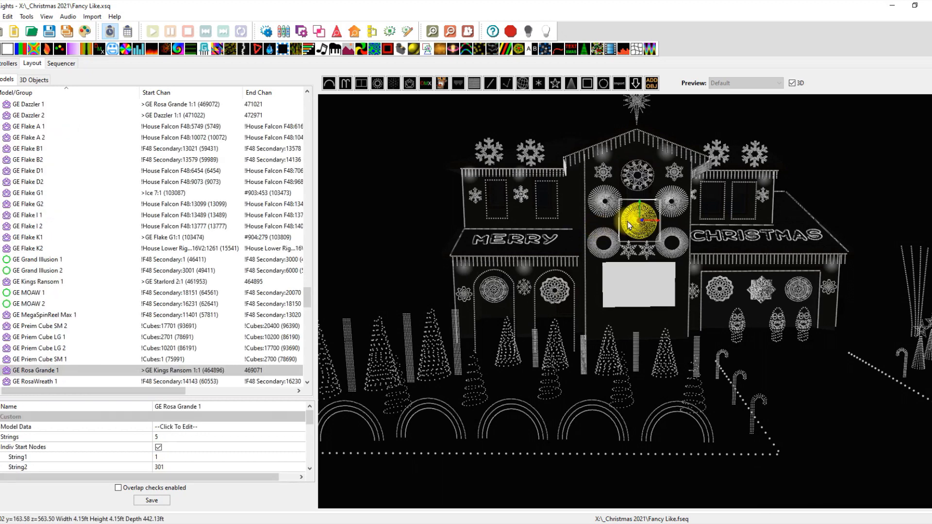
pyautogui.scroll(-3, 277, 309)
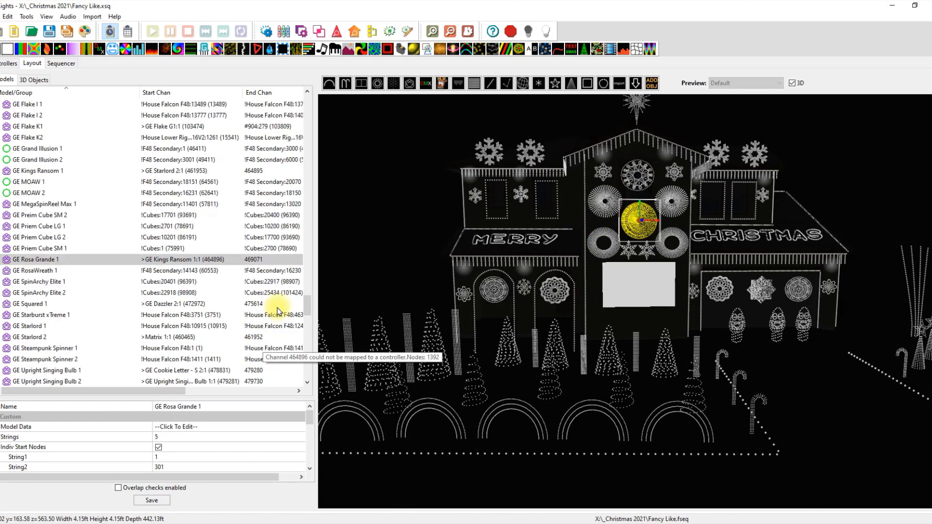
pyautogui.scroll(-3, 248, 327)
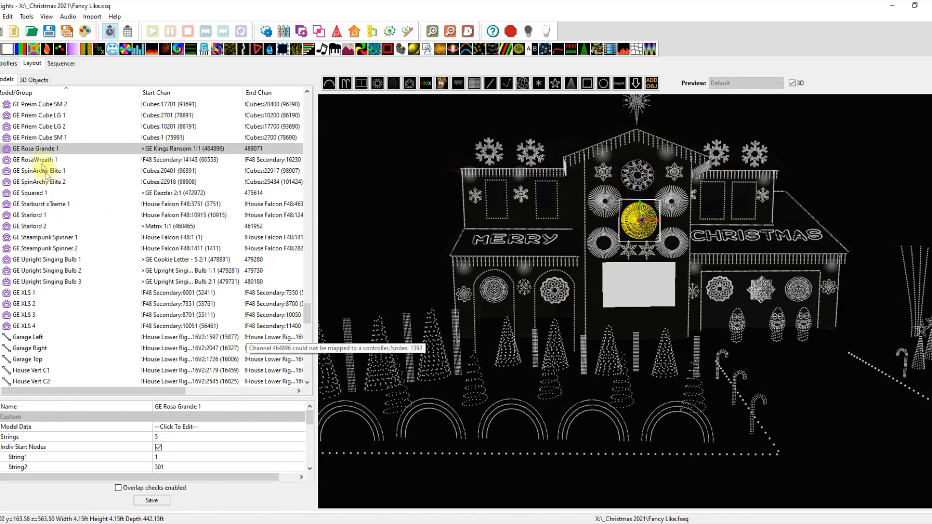
pyautogui.moveTo(140, 92); pyautogui.dragTo(96, 92)
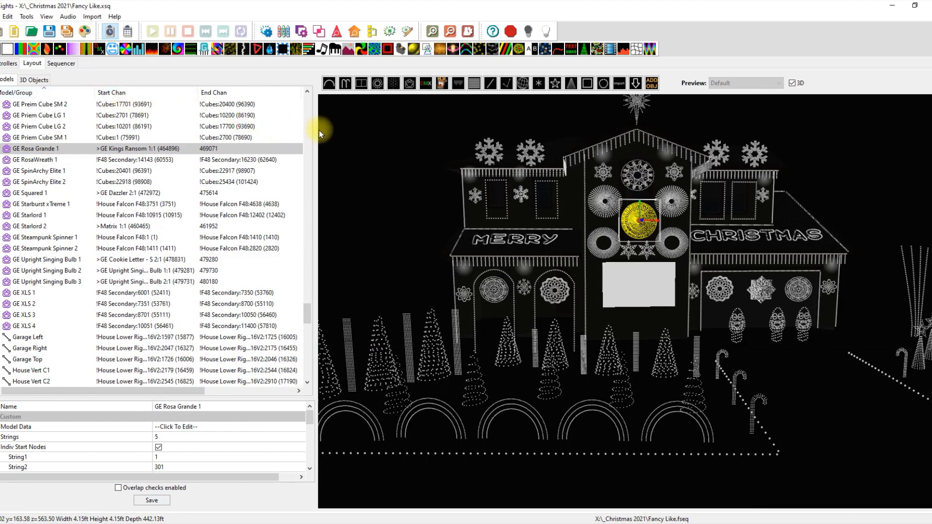
pyautogui.moveTo(319, 130); pyautogui.dragTo(443, 141)
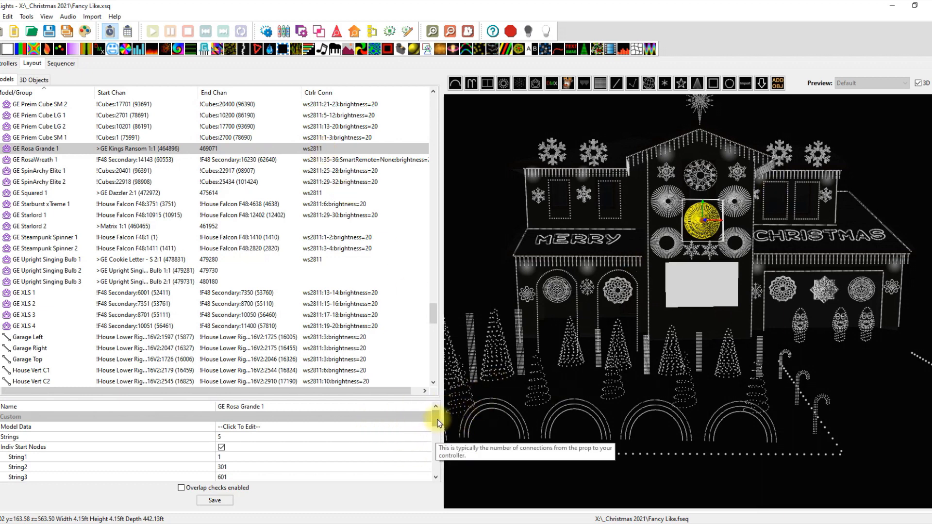
# Expand GE Rosa Grande 1's Controller Connection properties to examine its port and protocol
pyautogui.moveTo(438, 419)
pyautogui.mouseDown()
pyautogui.moveTo(436, 430)
pyautogui.moveTo(434, 414)
pyautogui.mouseUp()
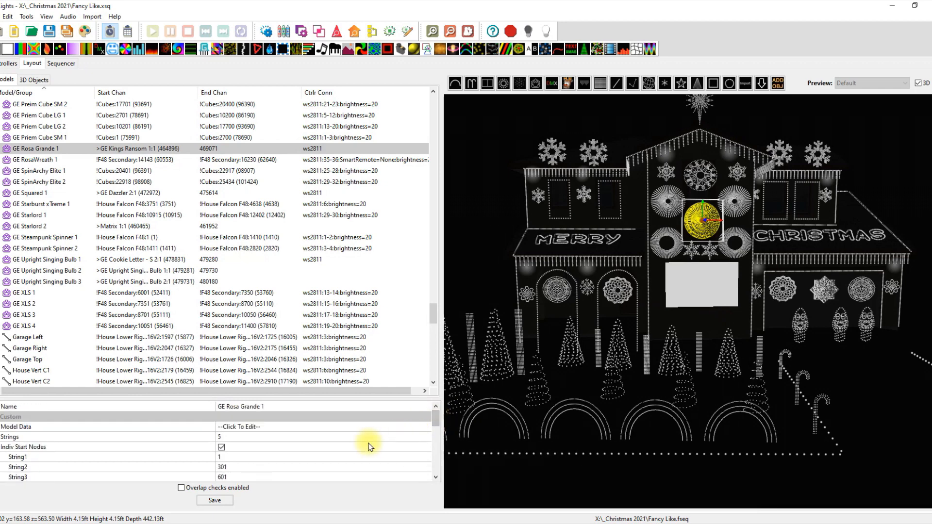
pyautogui.scroll(-5, 368, 443)
pyautogui.scroll(3, 369, 444)
pyautogui.scroll(-3, 368, 443)
pyautogui.click(0, 427)
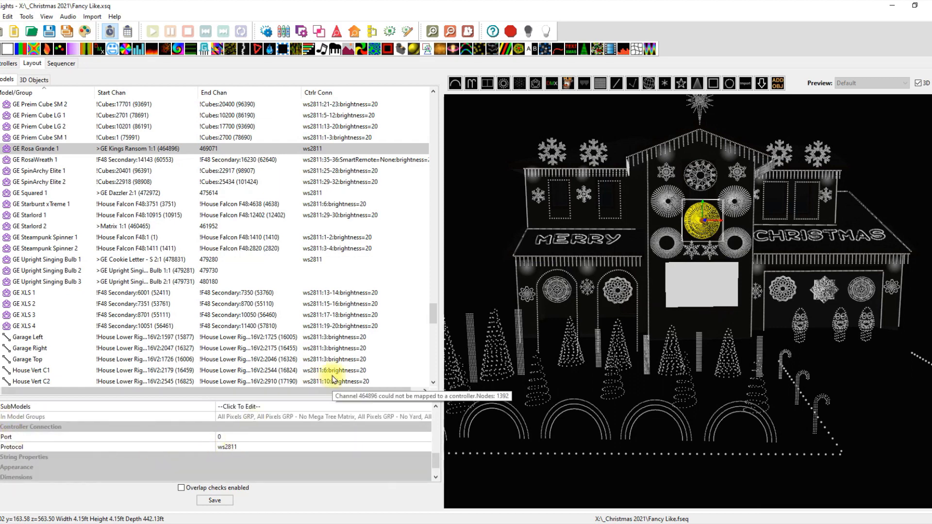
# Select the GE XLS 1 snowflake on the roof and examine its Controller Connection port settings
pyautogui.click(493, 245)
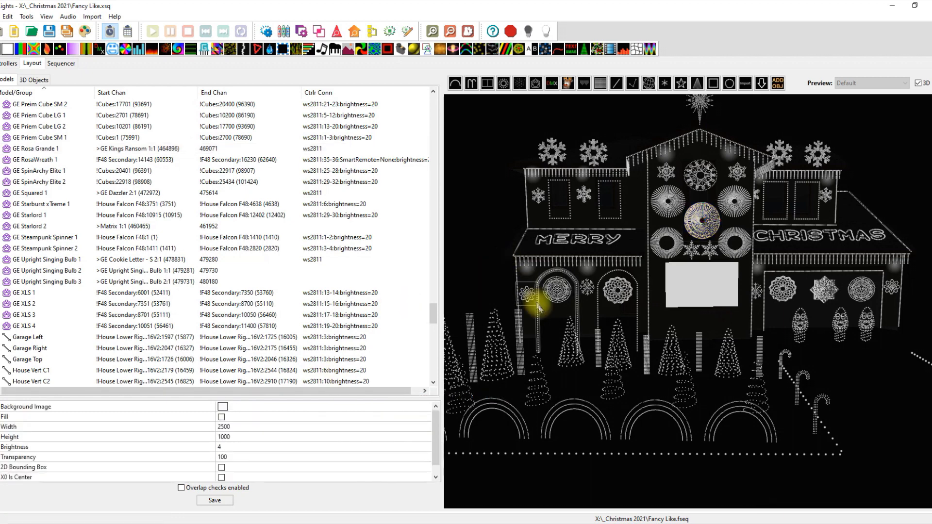
pyautogui.click(551, 154)
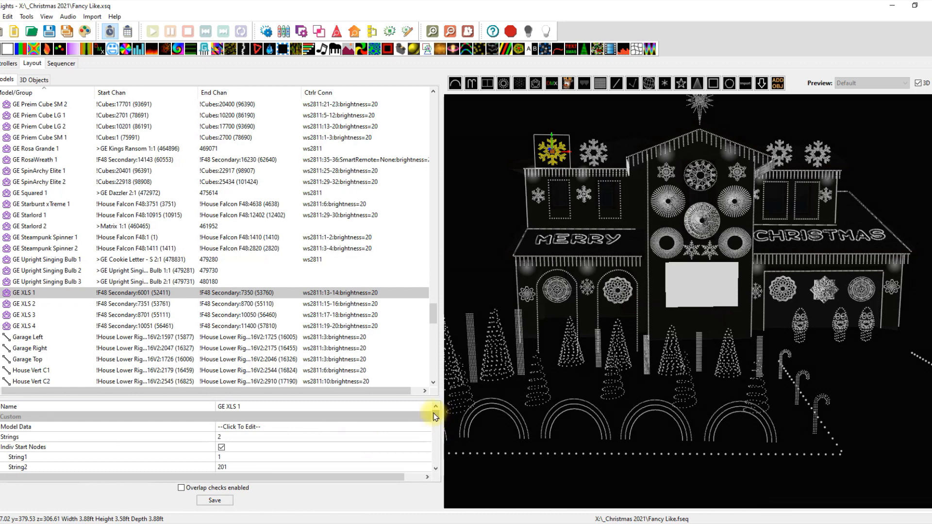
pyautogui.moveTo(434, 416); pyautogui.dragTo(434, 442)
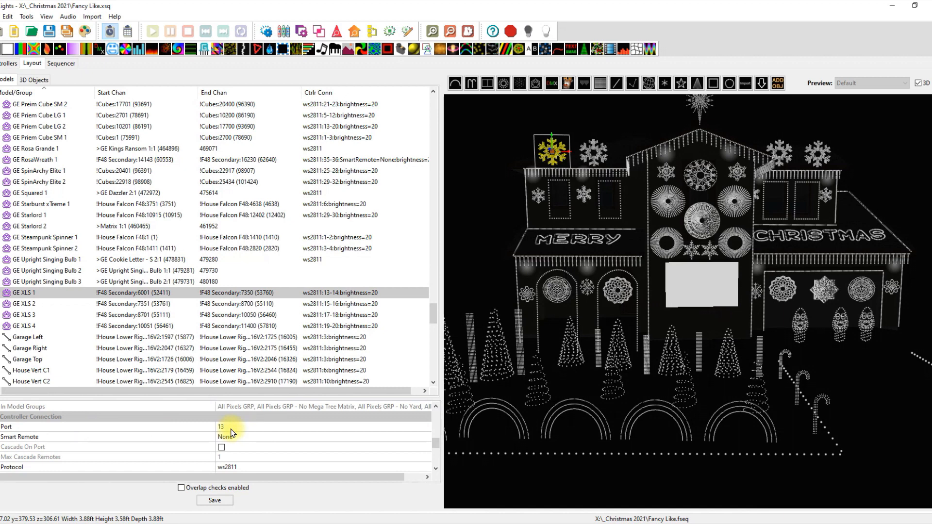
# Check GE XLS 1's channel mapping in the layout, and open the web page of the F48 Secondary controller from the controller list
pyautogui.moveTo(124, 294)
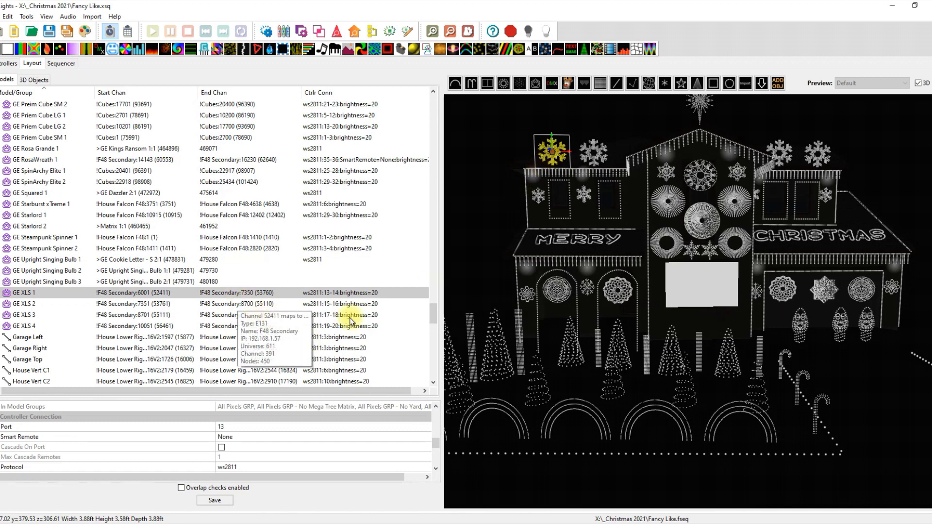
pyautogui.click(7, 64)
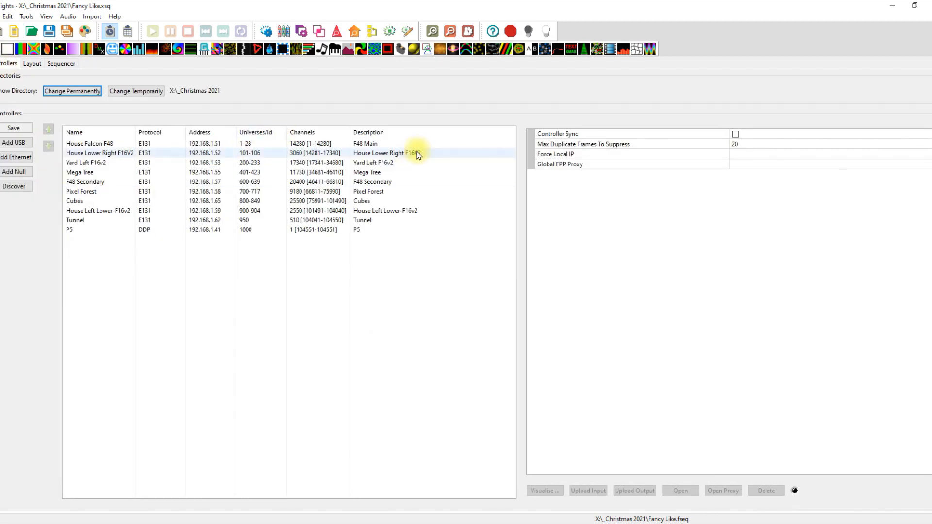
pyautogui.click(32, 64)
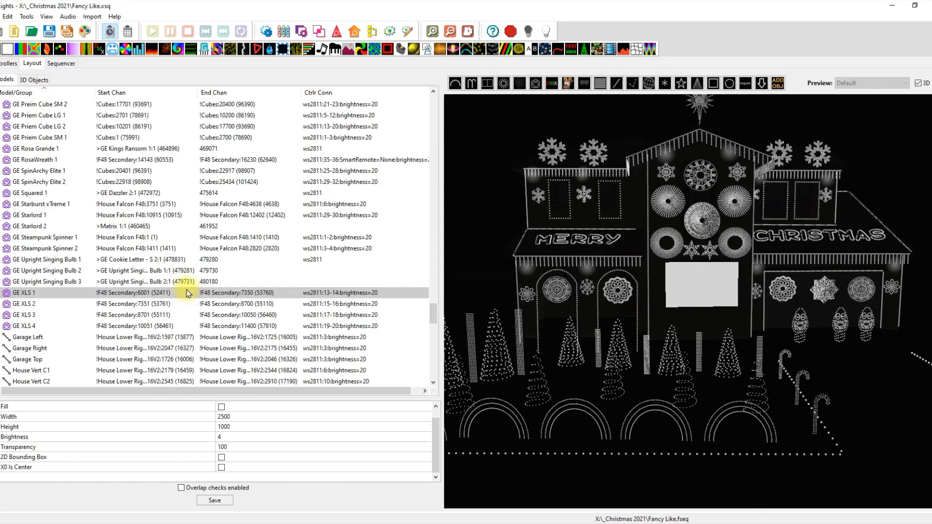
pyautogui.click(7, 63)
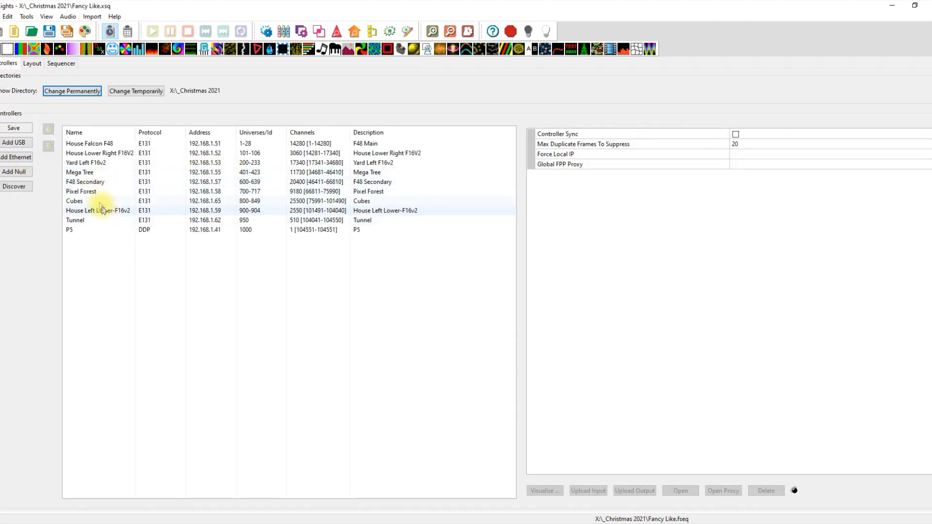
pyautogui.click(92, 182)
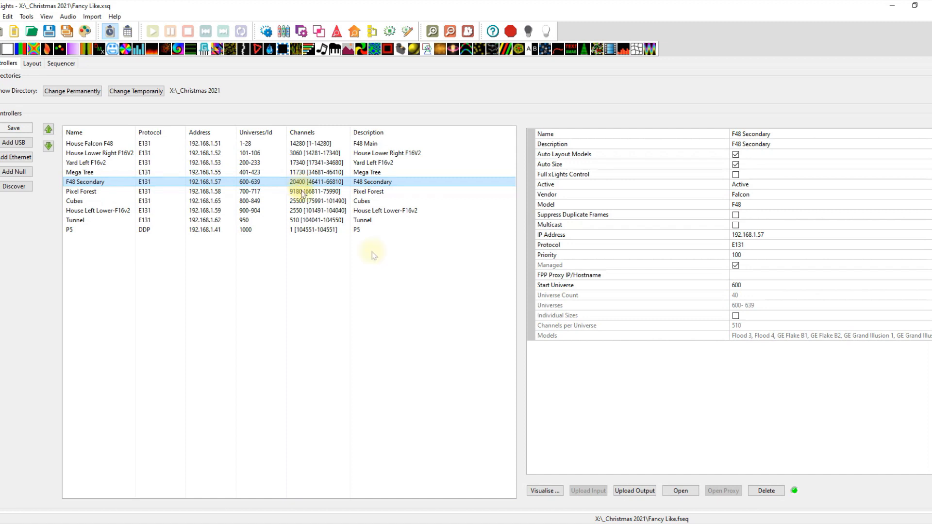
pyautogui.click(682, 491)
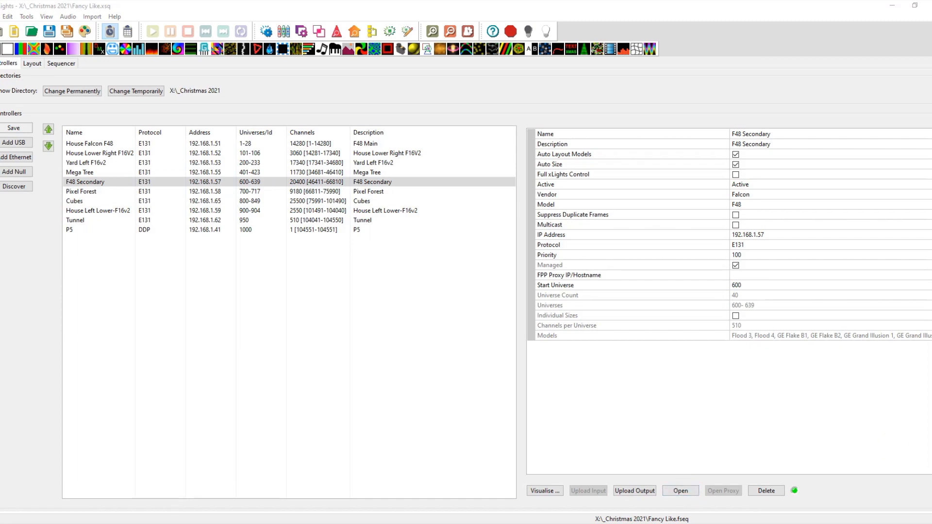
# Bring up Angry IP Scanner and Advanced IP Scanner to examine their scanned address ranges, and put both away
pyautogui.moveTo(369, 523); pyautogui.dragTo(524, 523)
pyautogui.moveTo(0, 99); pyautogui.dragTo(333, 94)
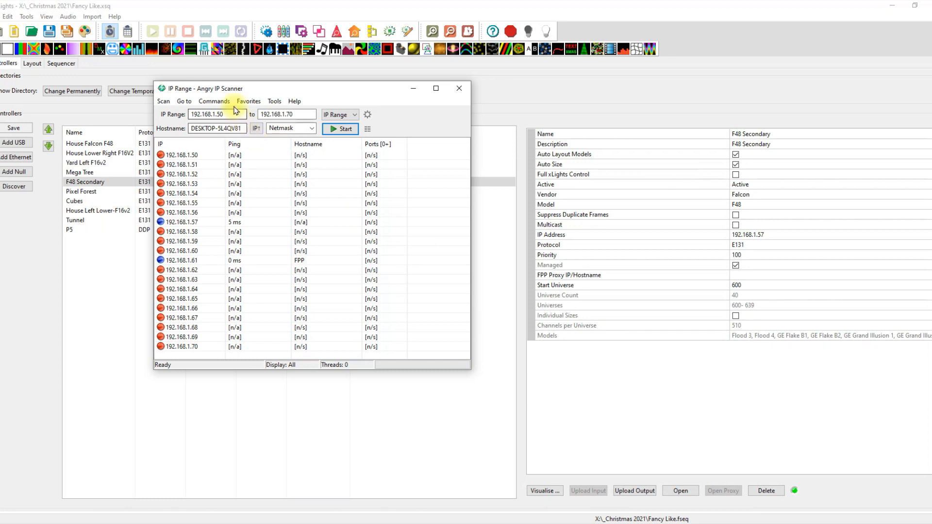
pyautogui.click(300, 113)
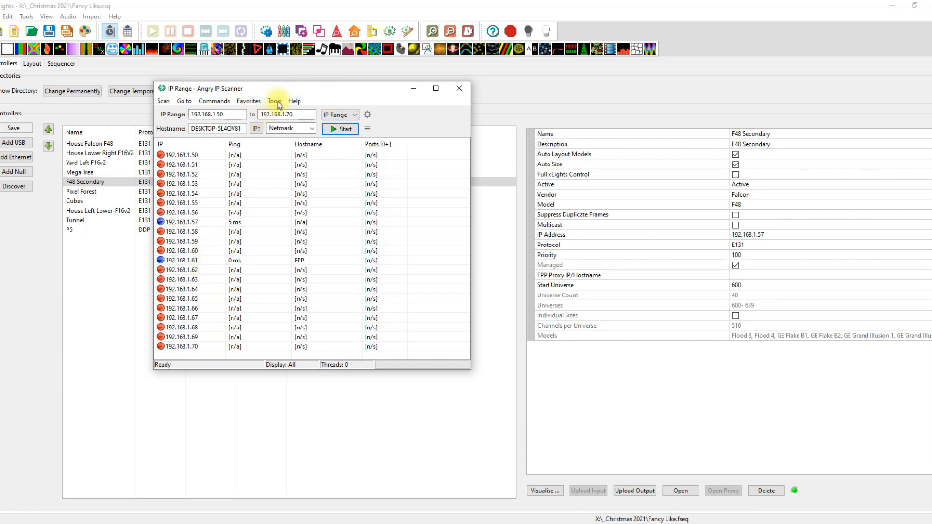
pyautogui.moveTo(931, 220); pyautogui.dragTo(533, 83)
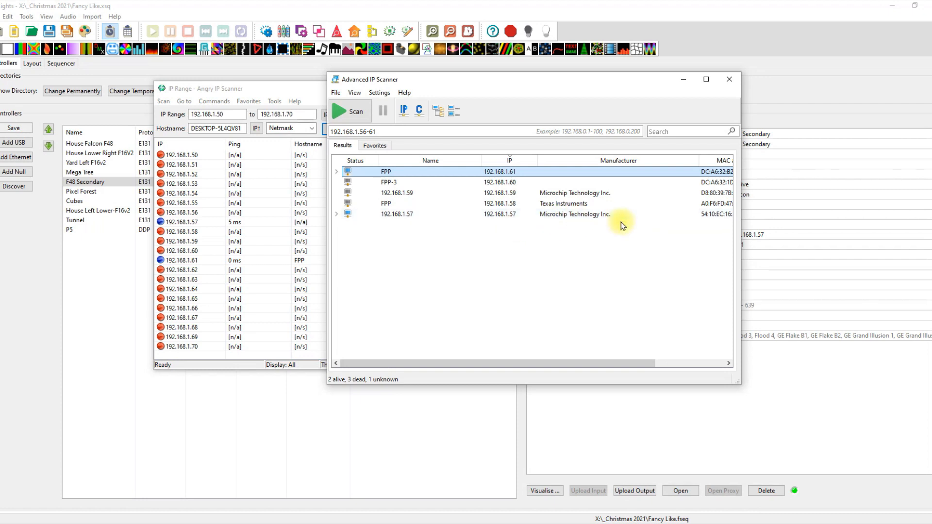
pyautogui.hotkey('alt', 'F4')
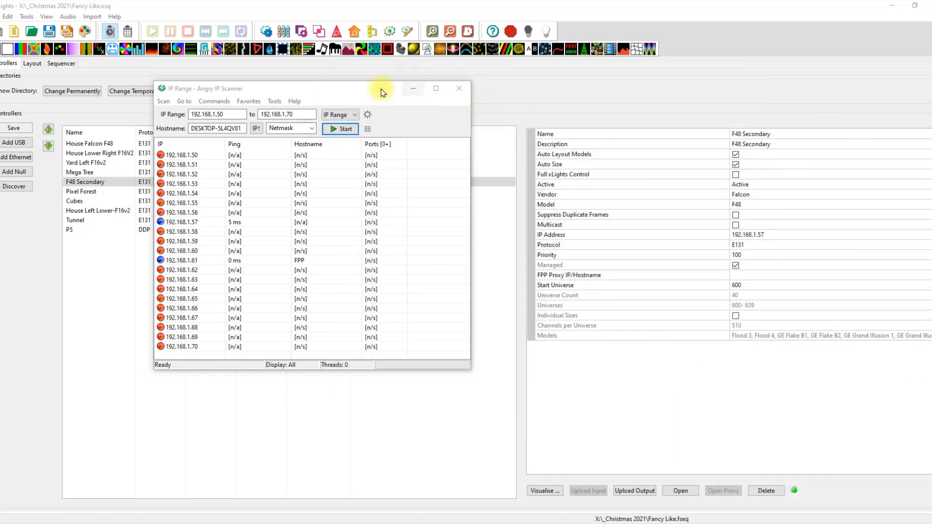
pyautogui.hotkey('alt', 'F4')
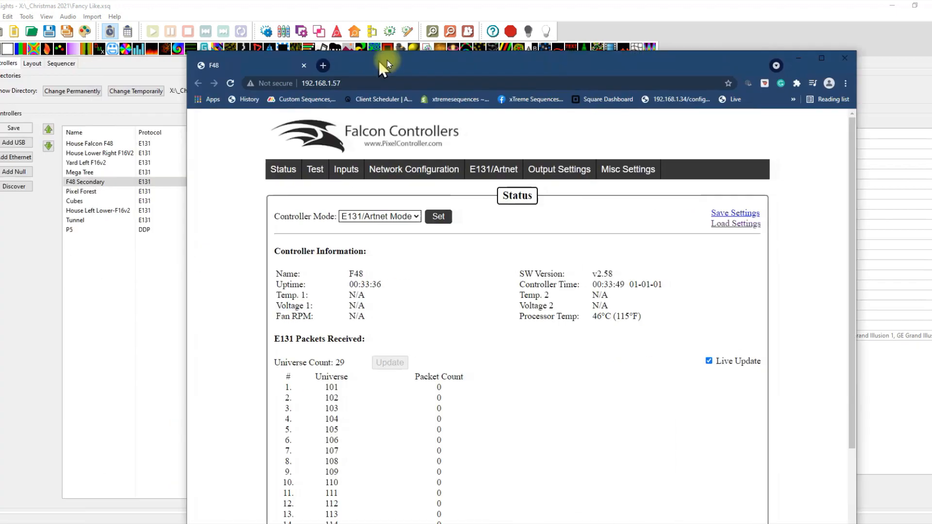
# Examine the F48 controller's Status page in the browser and compare it with GE XLS 1's channel details in the xLights layout
pyautogui.doubleClick(386, 61)
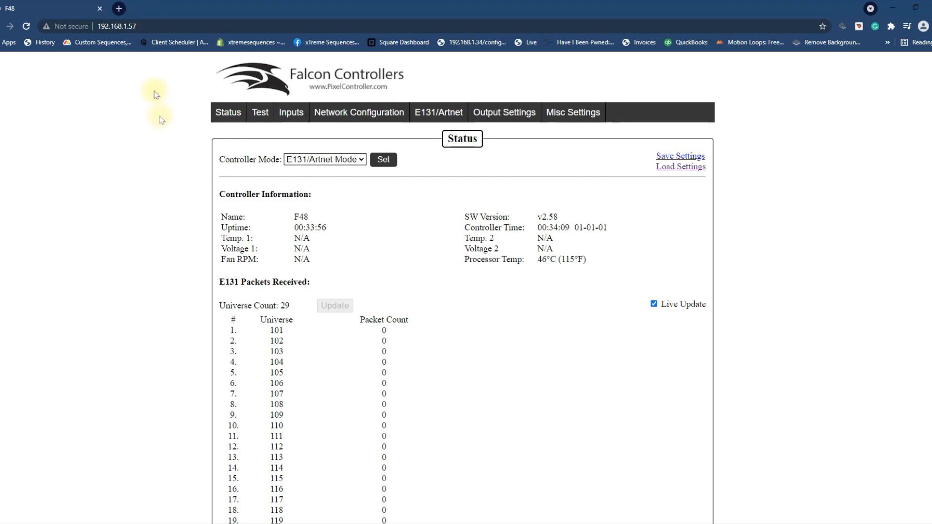
pyautogui.moveTo(183, 10); pyautogui.dragTo(229, 193)
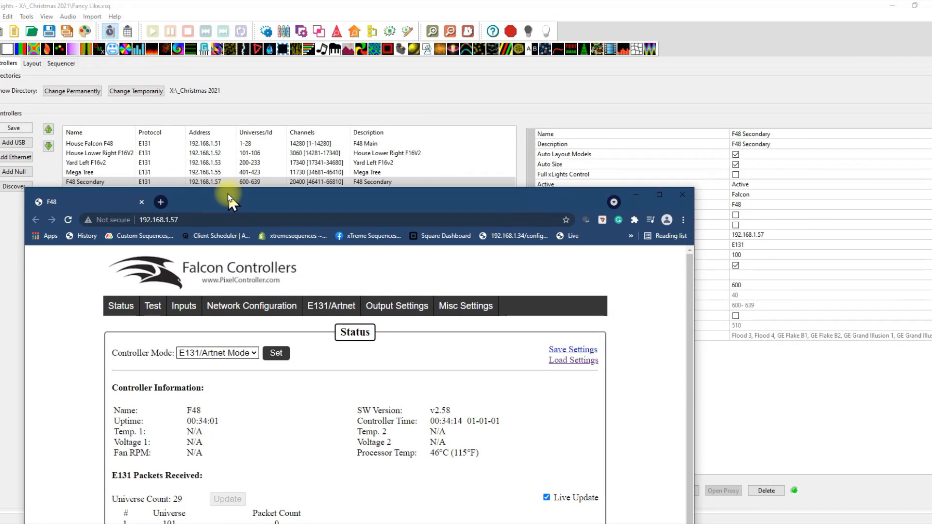
pyautogui.moveTo(227, 192); pyautogui.dragTo(346, 203)
pyautogui.click(32, 63)
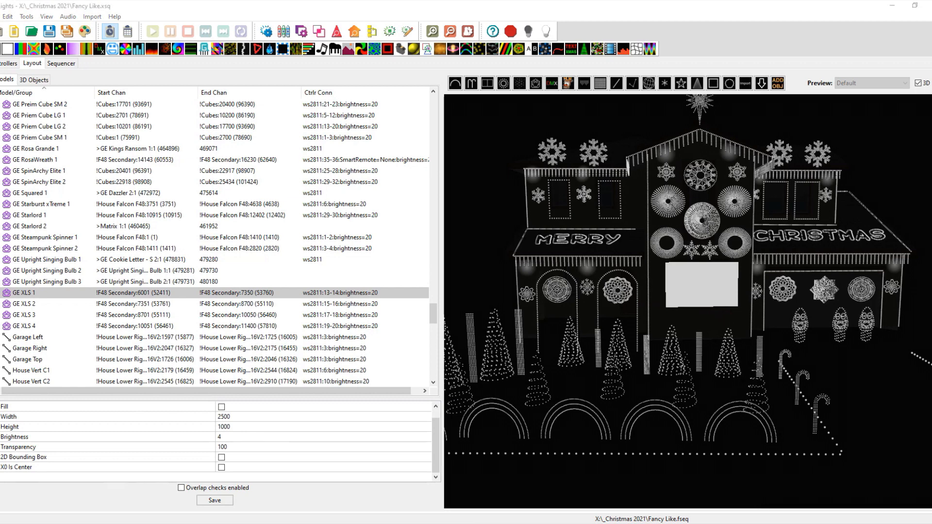
pyautogui.hotkey('alt', 'Tab')
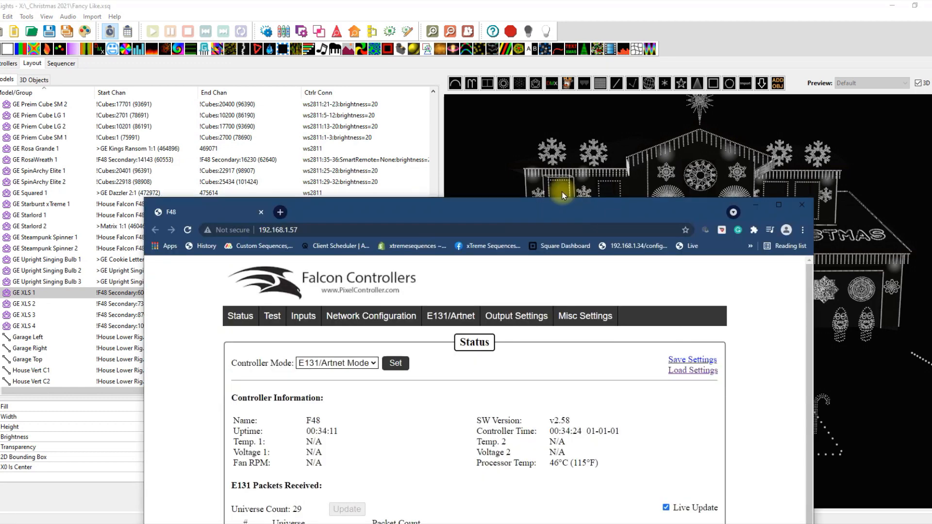
pyautogui.moveTo(559, 205); pyautogui.dragTo(716, 176)
pyautogui.click(196, 290)
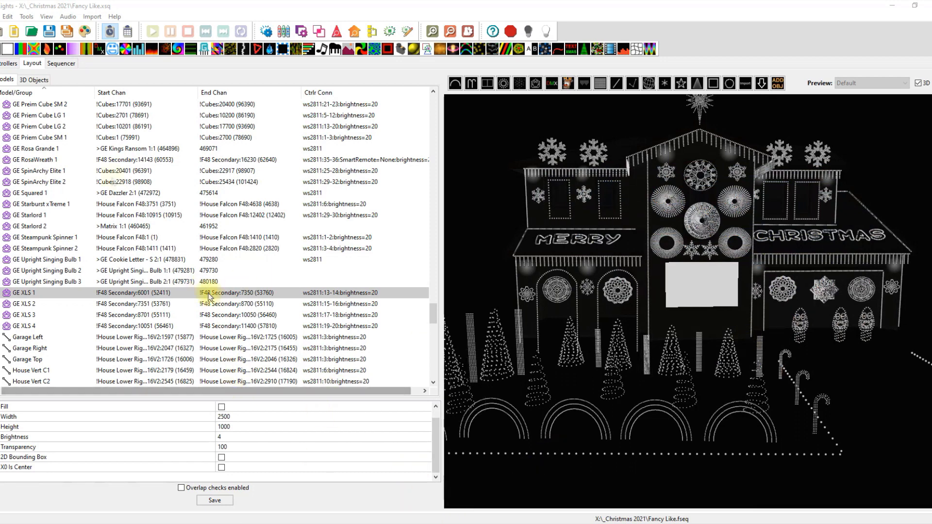
# Visualise the F48 Secondary controller's port wiring, examine Pixel Port 13 and its GE XLS 1 string, and close the view
pyautogui.click(3, 63)
pyautogui.click(546, 491)
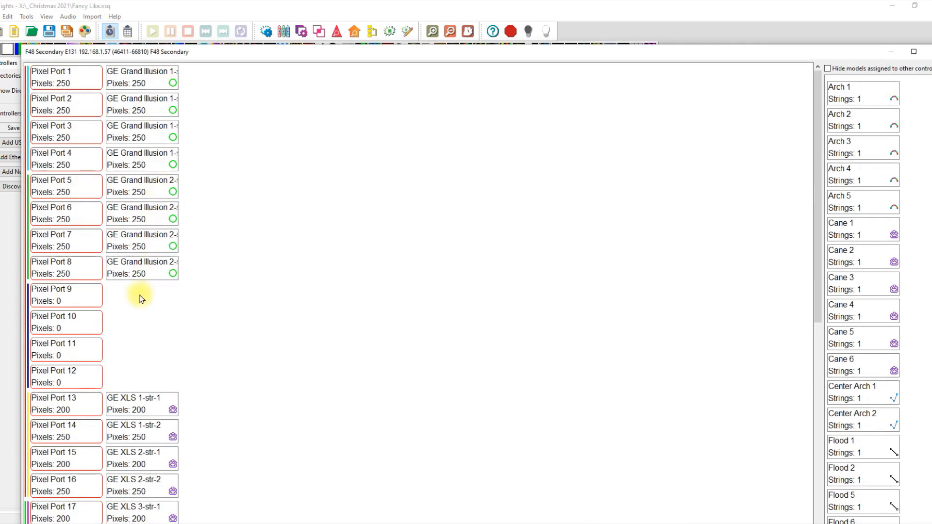
pyautogui.moveTo(309, 57); pyautogui.dragTo(294, 15)
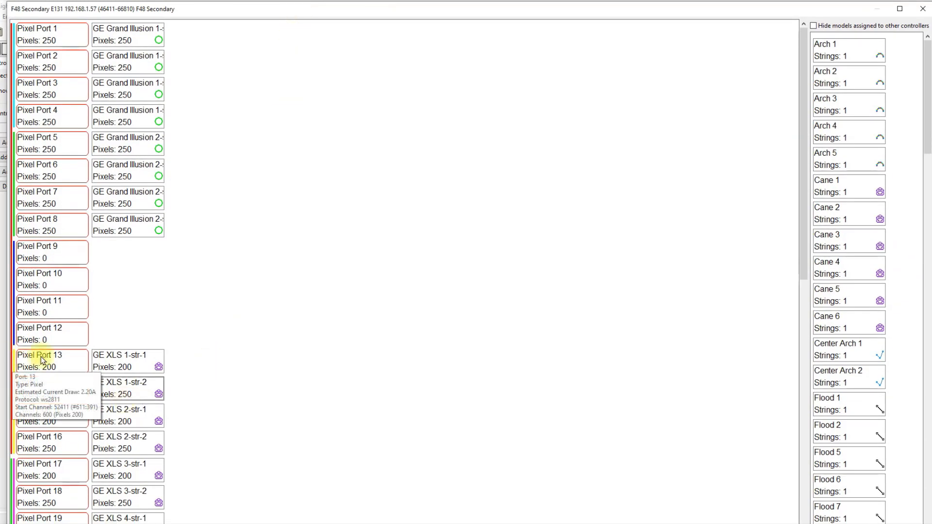
pyautogui.moveTo(67, 387)
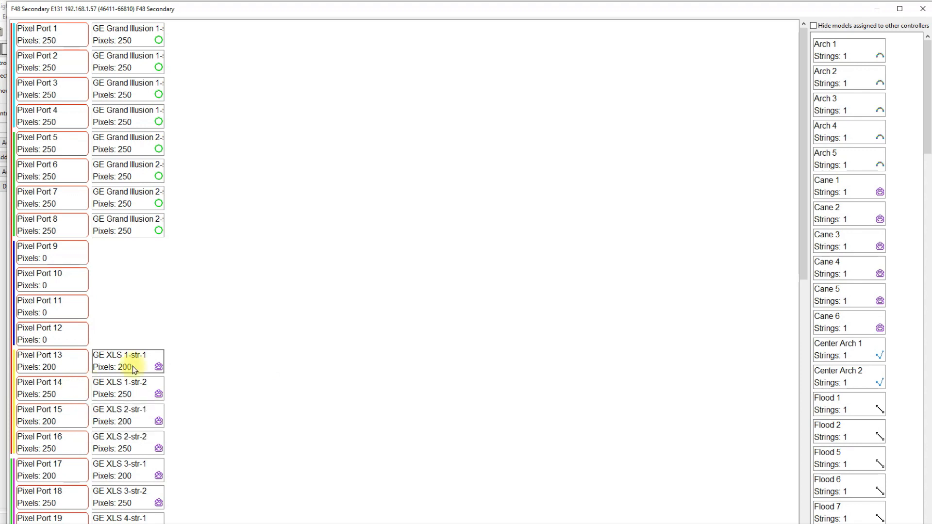
pyautogui.moveTo(119, 366)
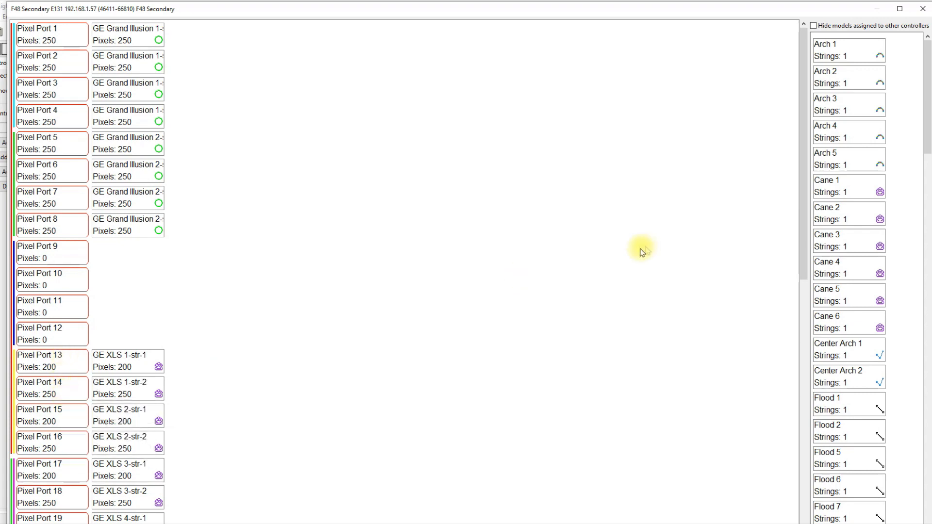
pyautogui.click(922, 9)
# Open the F48 Secondary web page and look through its String Ports configuration, including port 13's start universe, channel and pixel count
pyautogui.click(680, 491)
pyautogui.moveTo(520, 58); pyautogui.dragTo(434, 22)
pyautogui.moveTo(437, 122)
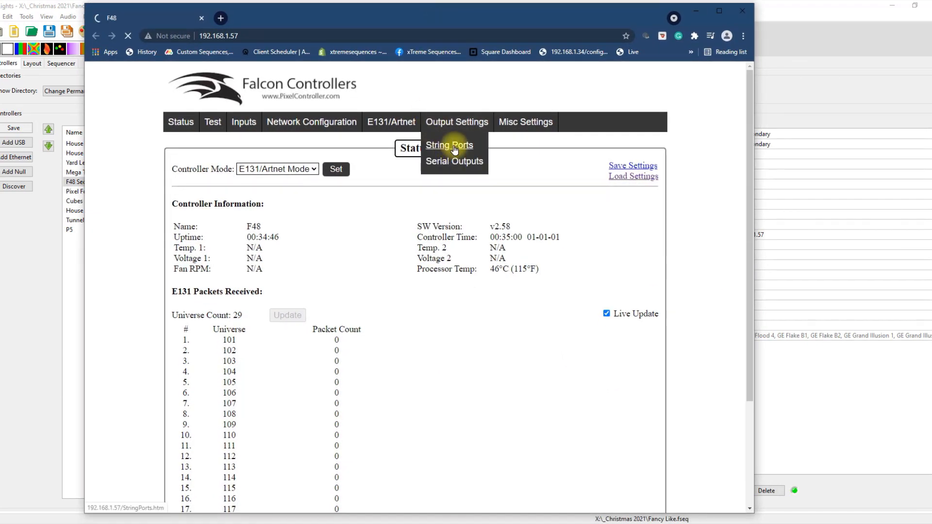
pyautogui.click(450, 146)
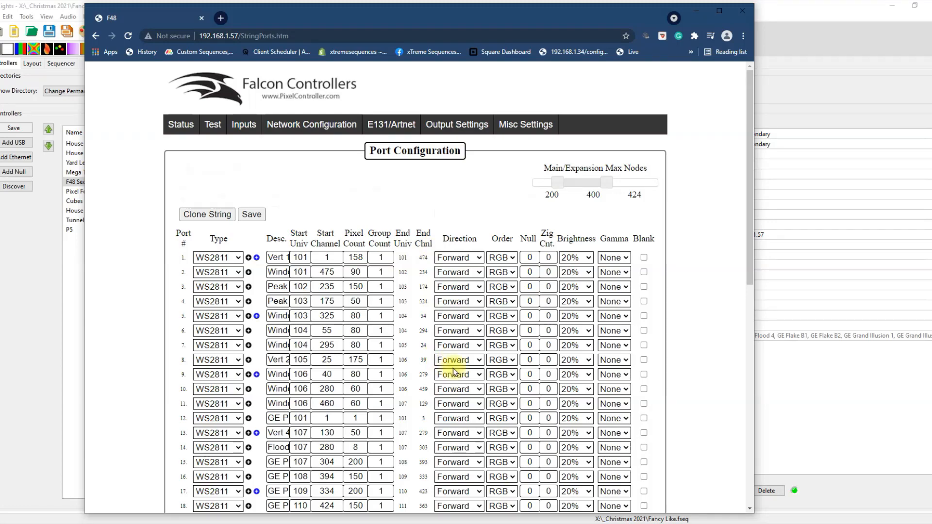
pyautogui.scroll(-7, 453, 372)
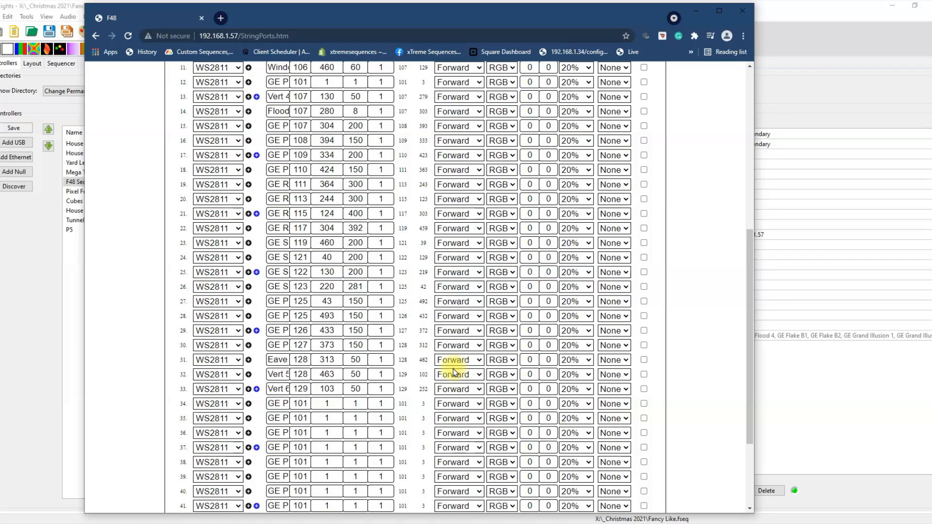
pyautogui.scroll(4, 454, 372)
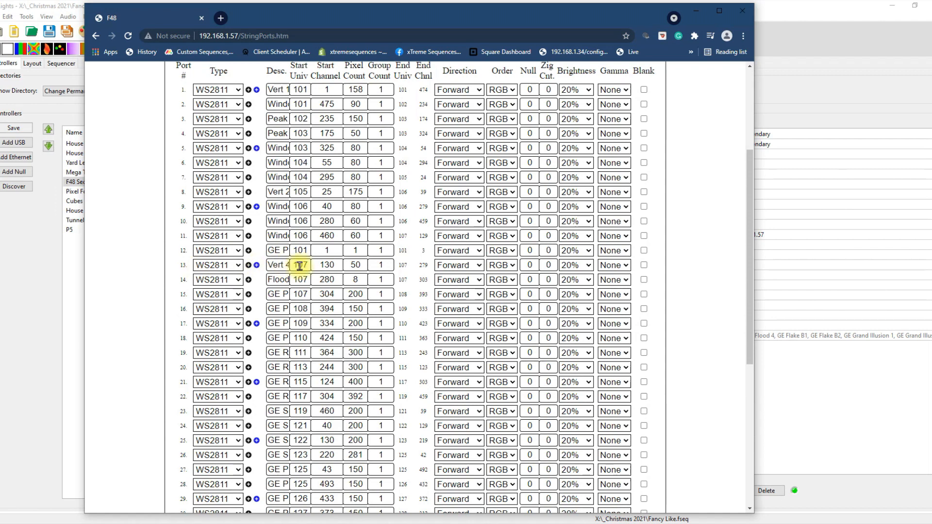
pyautogui.scroll(3, 443, 323)
pyautogui.scroll(-3, 444, 338)
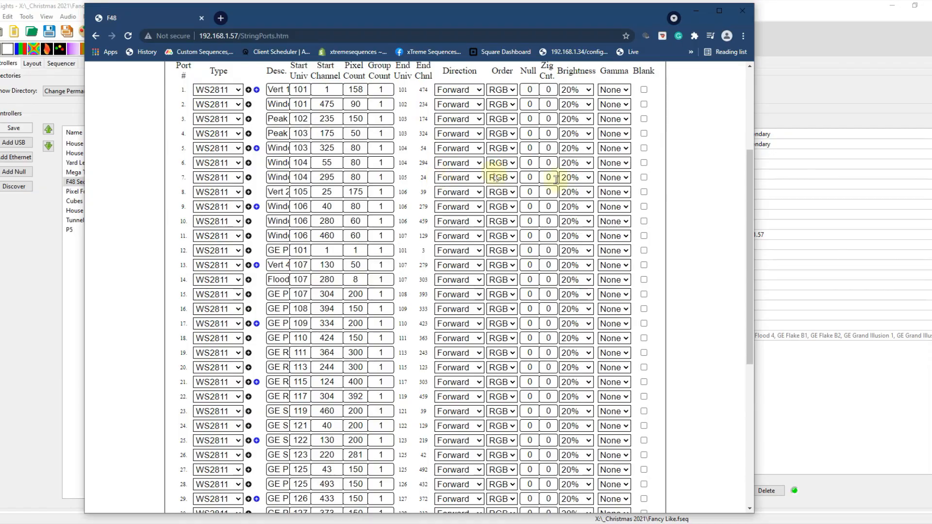
pyautogui.moveTo(358, 20); pyautogui.dragTo(435, 18)
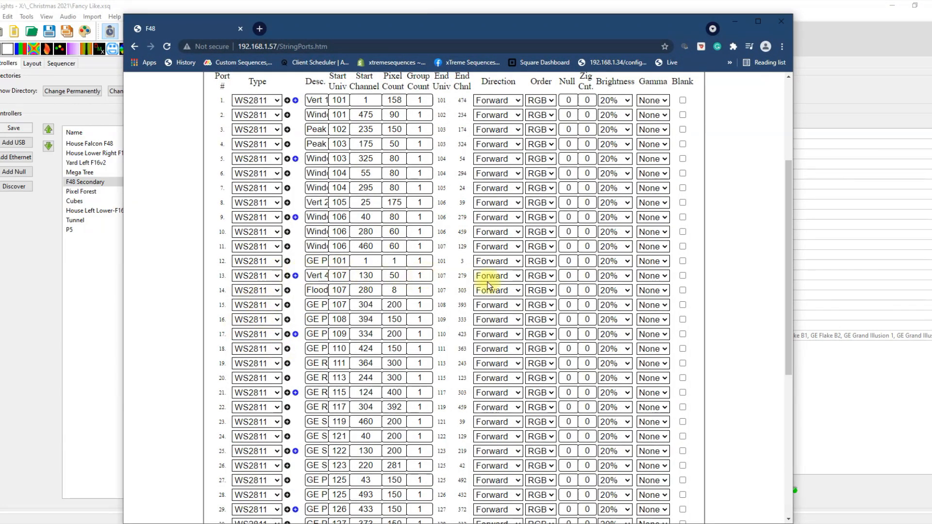
pyautogui.moveTo(429, 31); pyautogui.dragTo(930, 195)
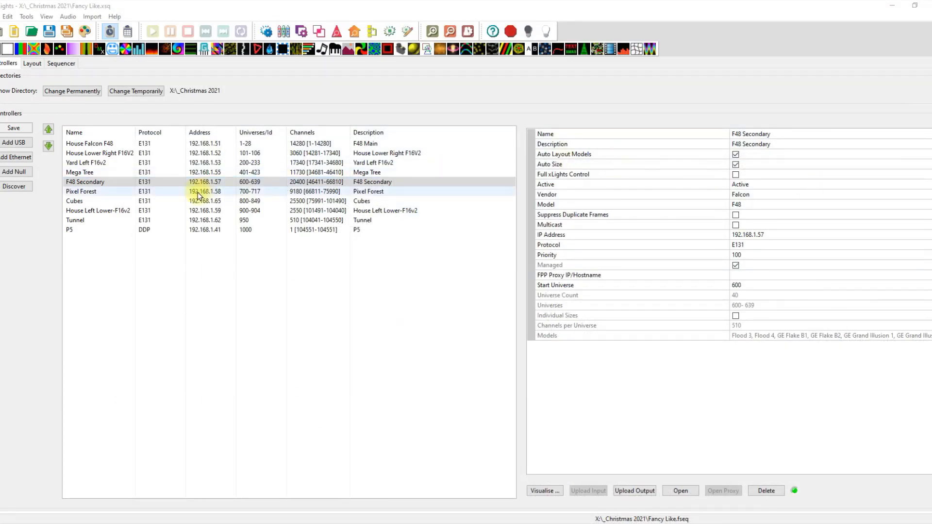
# Check GE XLS 1's universe and channel in the layout against the universes on the F48's E131 Setup page
pyautogui.click(32, 63)
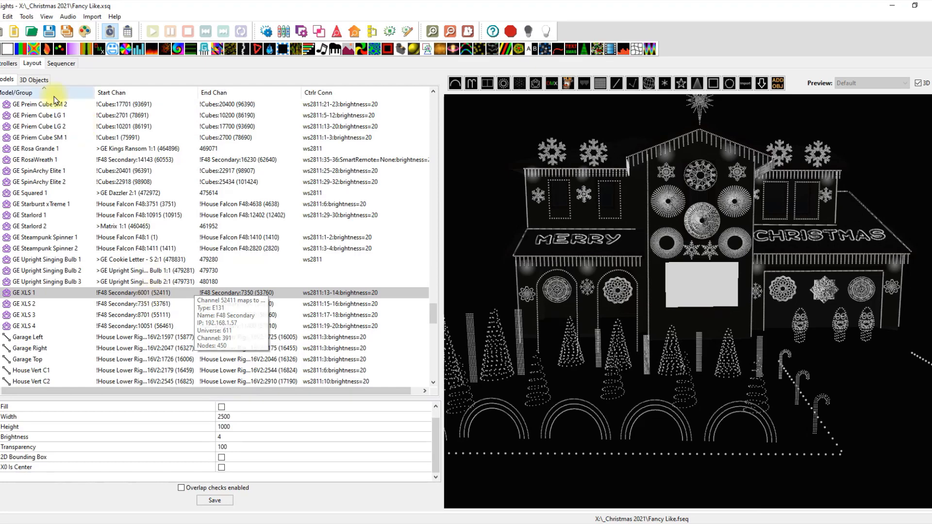
pyautogui.moveTo(0, 73); pyautogui.dragTo(357, 46)
pyautogui.scroll(3, 475, 275)
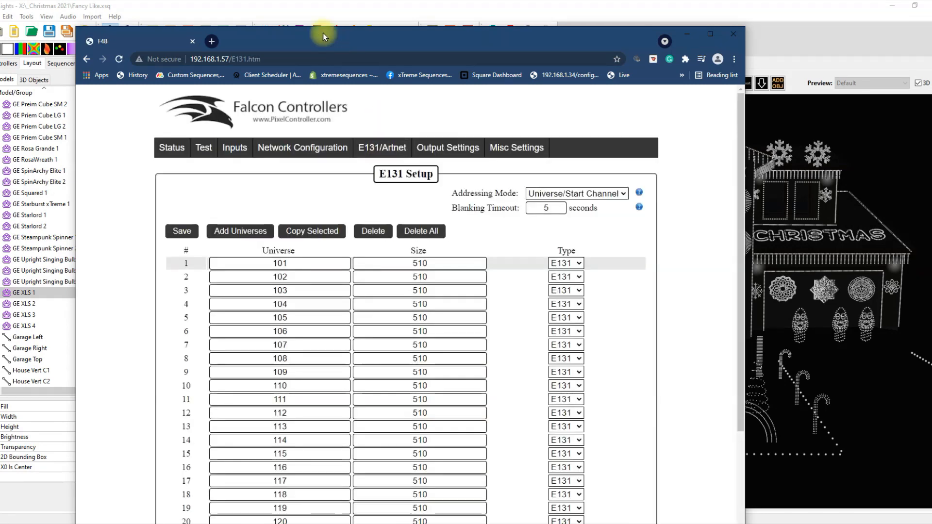
pyautogui.moveTo(324, 35); pyautogui.dragTo(931, 37)
# Open the F48 Secondary controller's web page from the controller list and look through its E131 universe rows
pyautogui.click(9, 63)
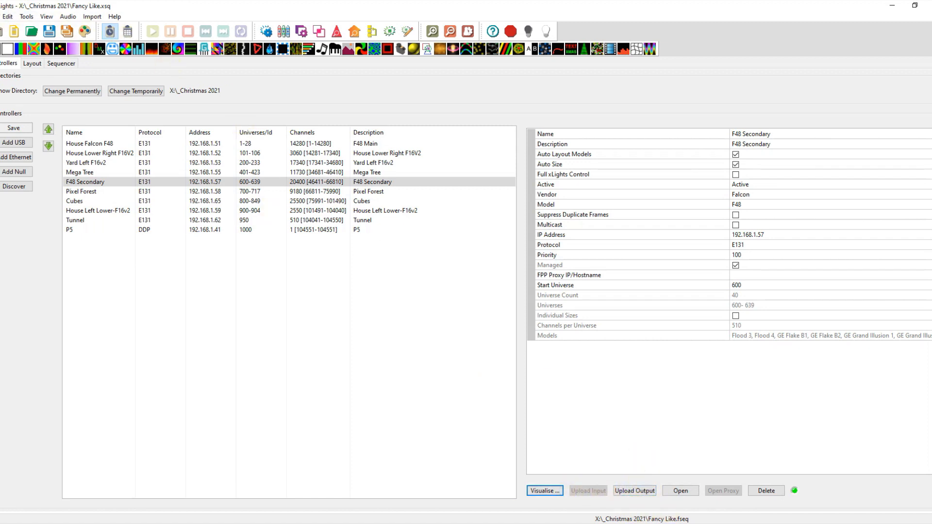
pyautogui.click(681, 491)
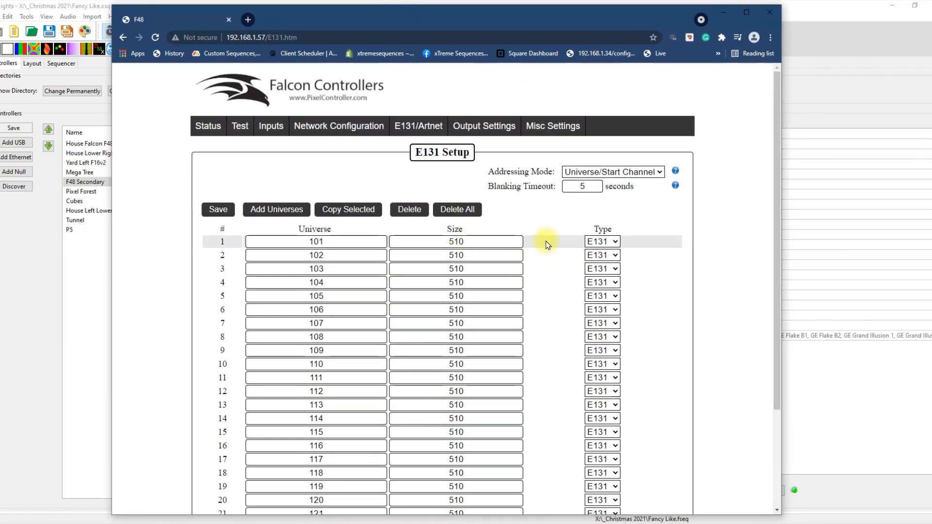
pyautogui.scroll(-3, 341, 358)
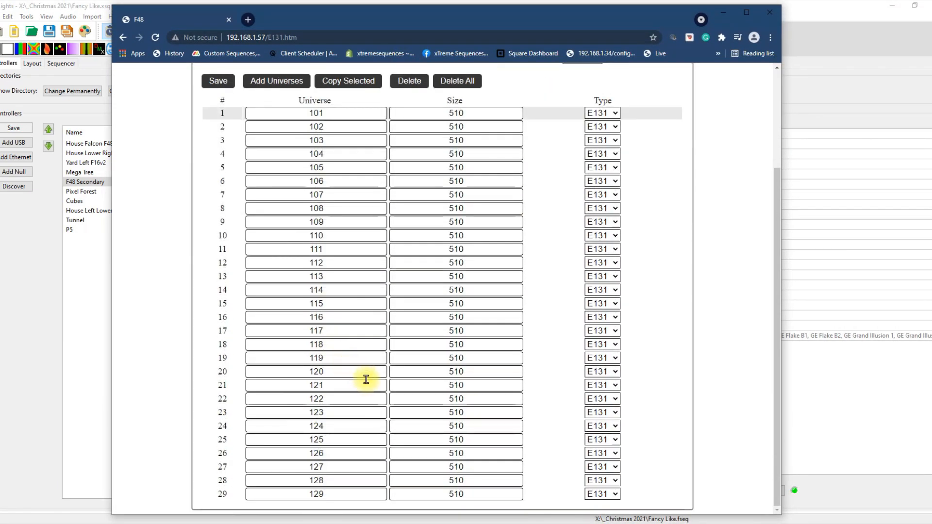
pyautogui.scroll(3, 364, 379)
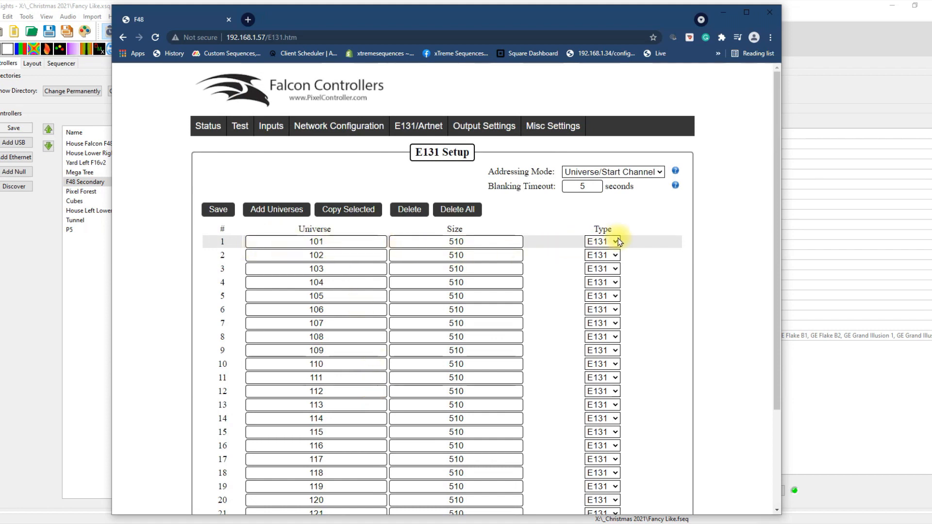
# Enlarge the browser window and view the Addressing Mode options on the E131 Setup page without changing the mode
pyautogui.doubleClick(488, 11)
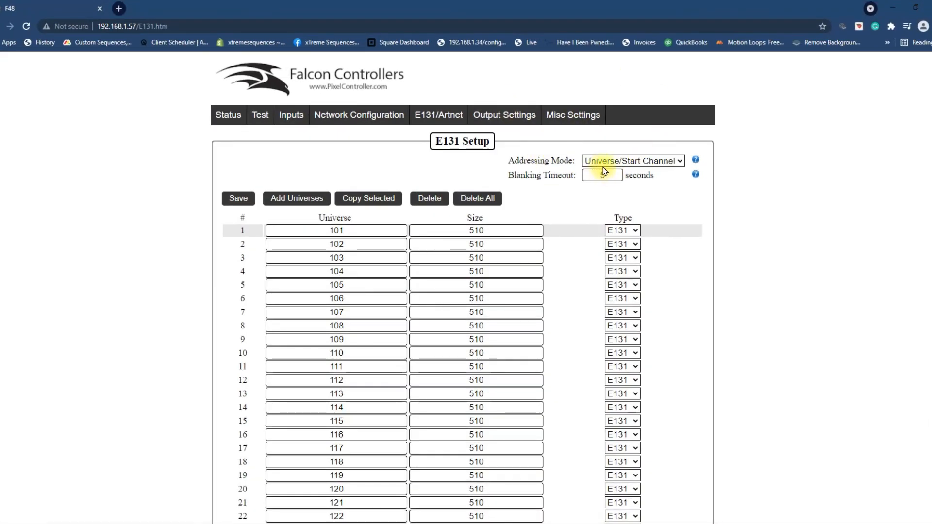
pyautogui.click(678, 162)
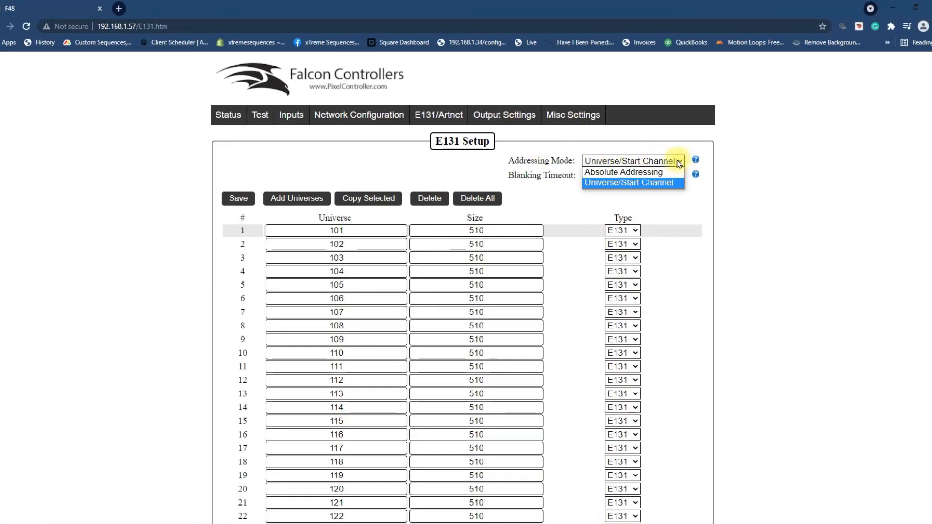
pyautogui.click(671, 208)
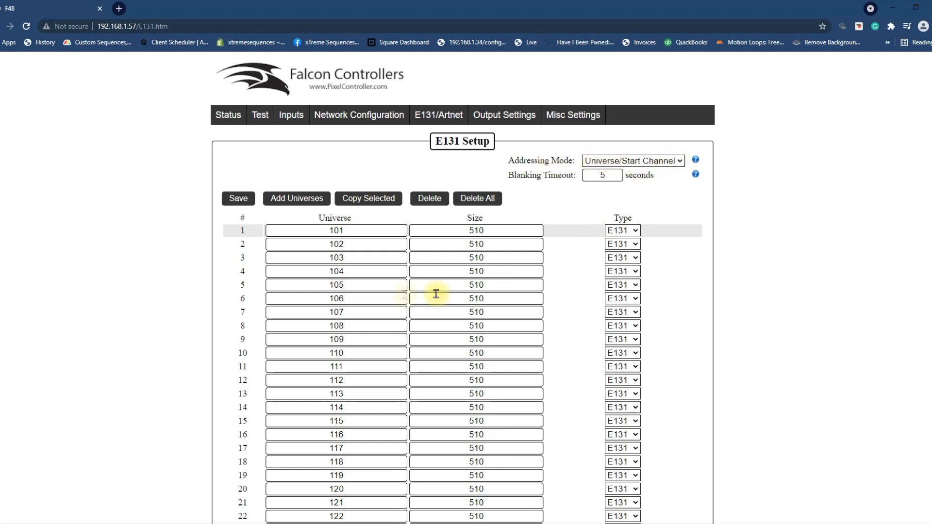
# View the String Ports configuration and compare the Status page's universes and packet counts with F48 Secondary's entry in the xLights controller list
pyautogui.moveTo(495, 117)
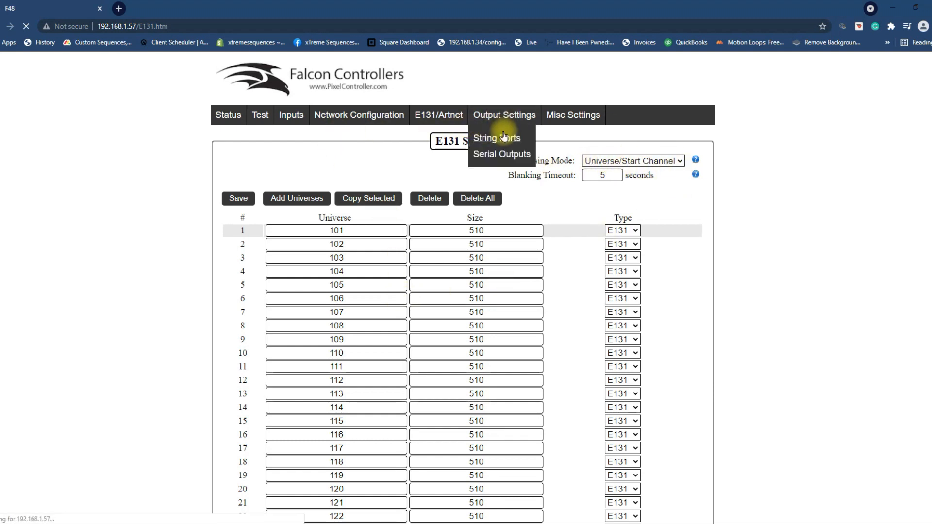
pyautogui.click(497, 138)
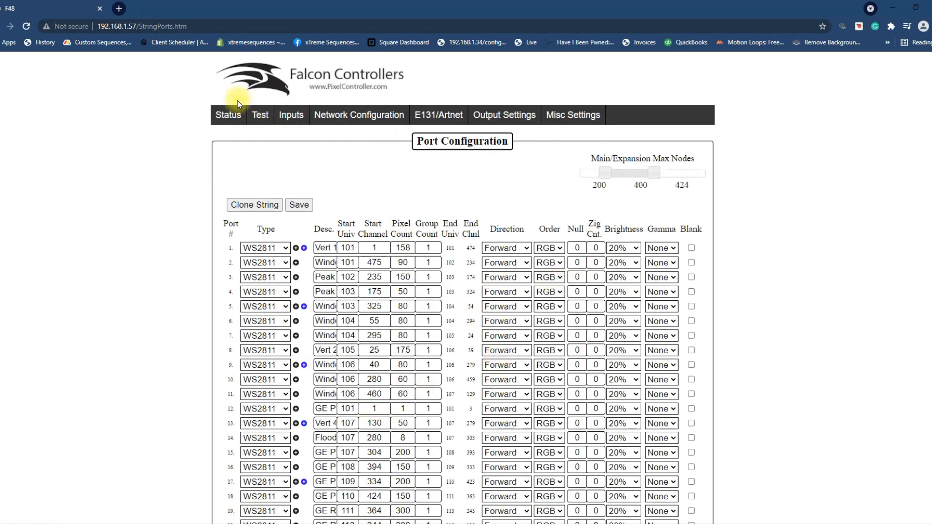
pyautogui.click(229, 114)
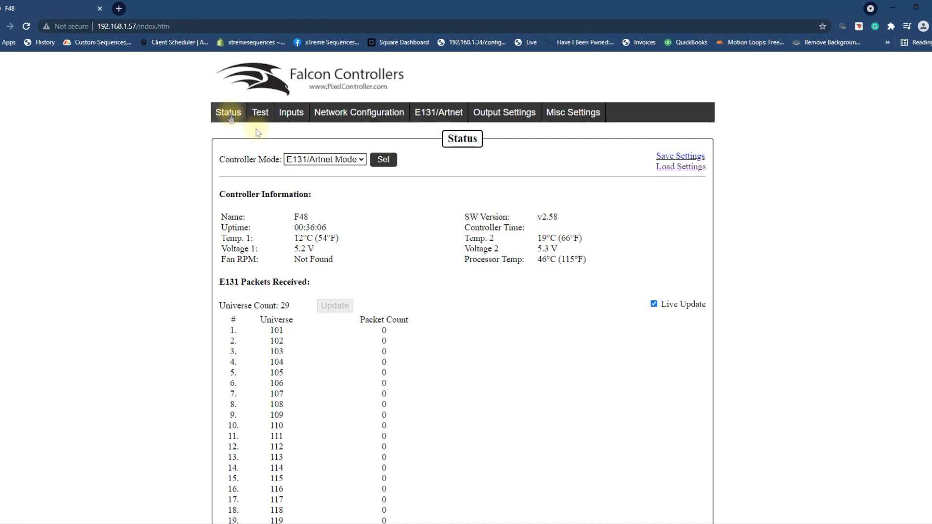
pyautogui.scroll(-3, 468, 355)
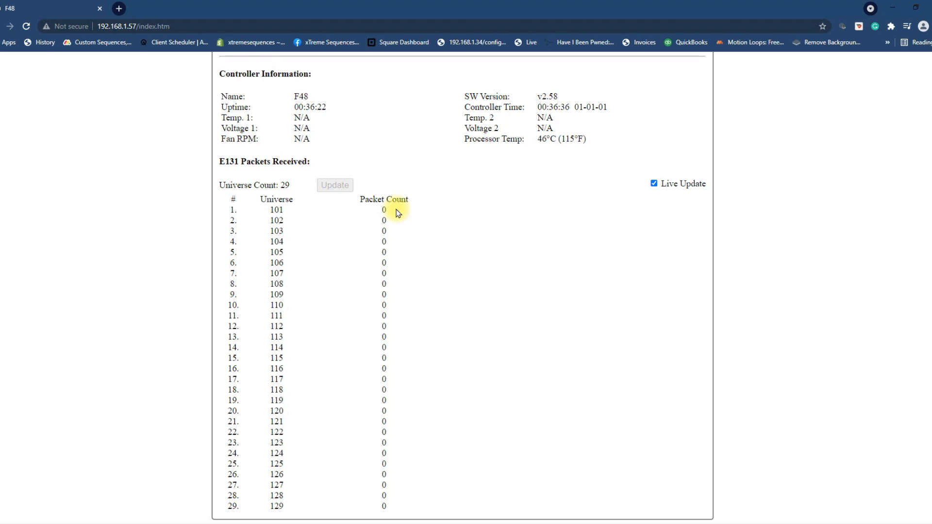
pyautogui.moveTo(371, 10); pyautogui.dragTo(593, 159)
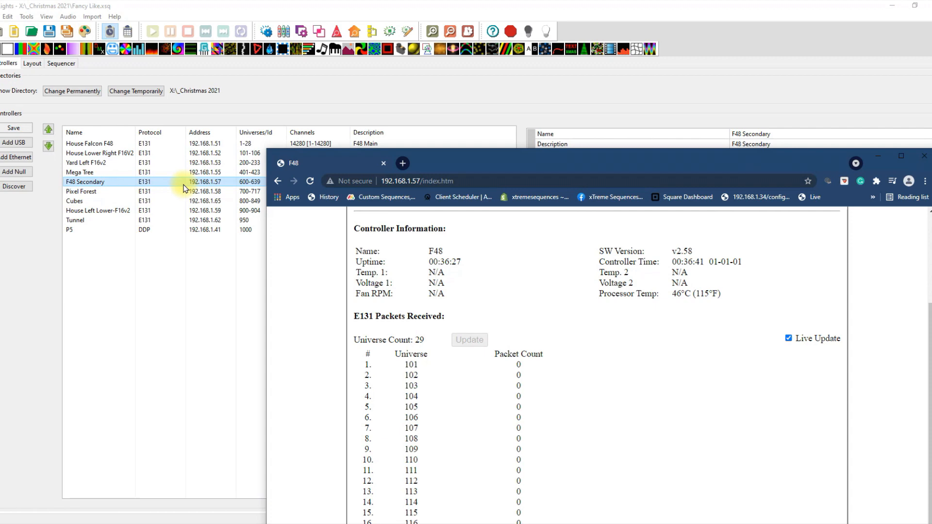
pyautogui.moveTo(484, 163); pyautogui.dragTo(406, 58)
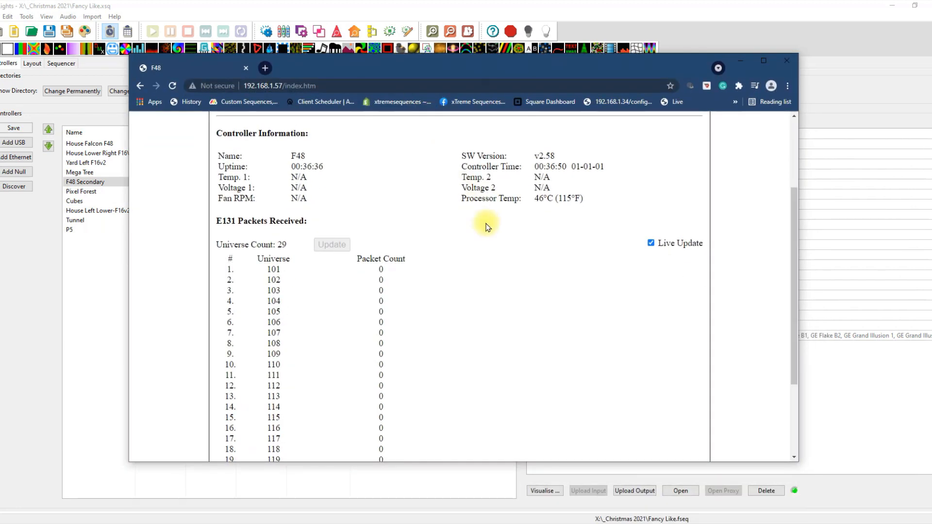
# Open the controller's Test page and examine the test mode and port list
pyautogui.scroll(3, 498, 235)
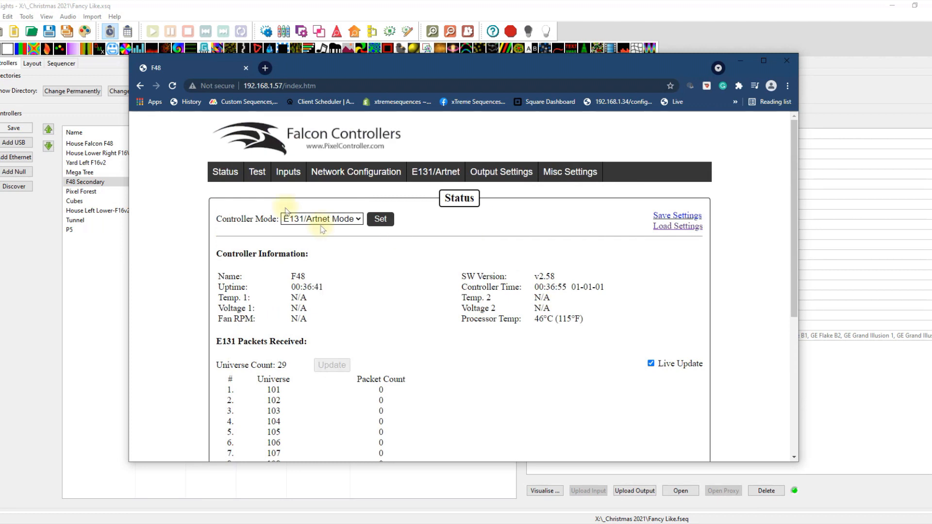
pyautogui.click(257, 172)
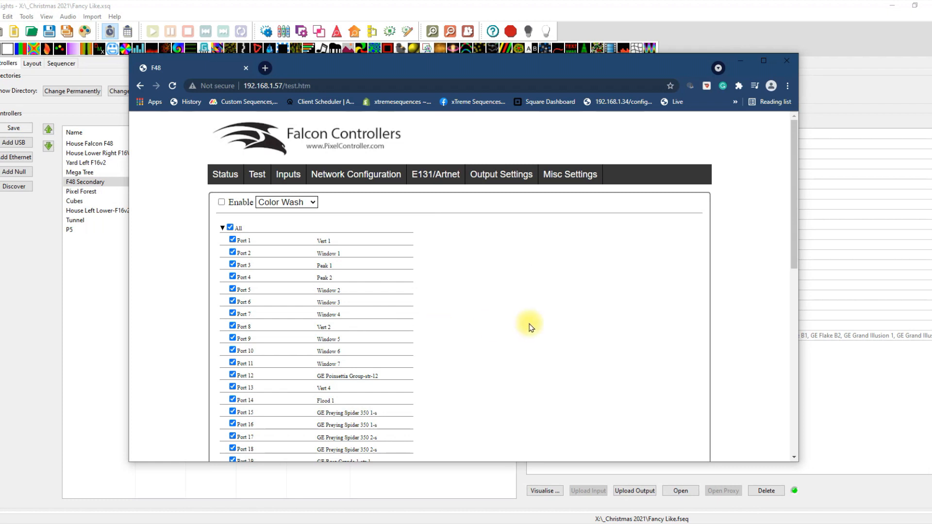
pyautogui.moveTo(494, 461); pyautogui.dragTo(489, 499)
pyautogui.scroll(-3, 528, 429)
pyautogui.scroll(3, 528, 429)
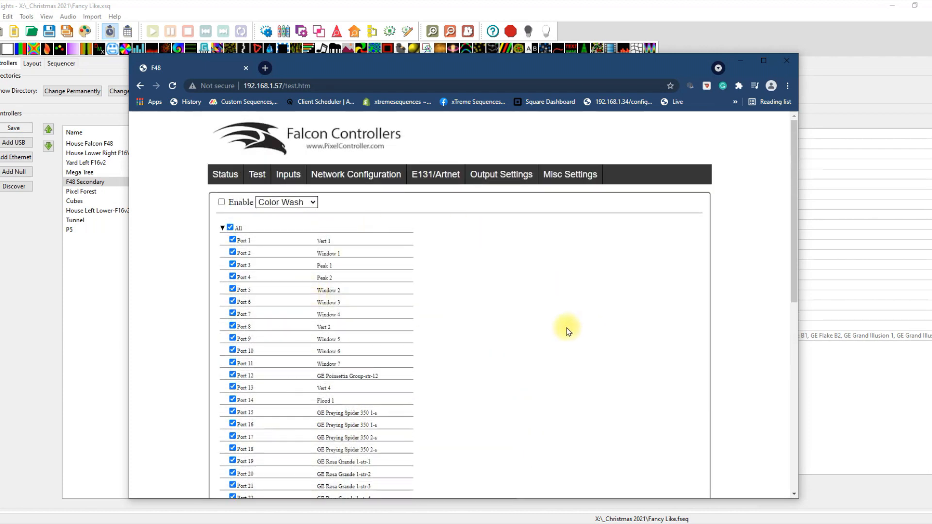
# Deselect all ports in the test list, select only Port 2, and clear Port 2 again
pyautogui.click(231, 227)
pyautogui.click(232, 251)
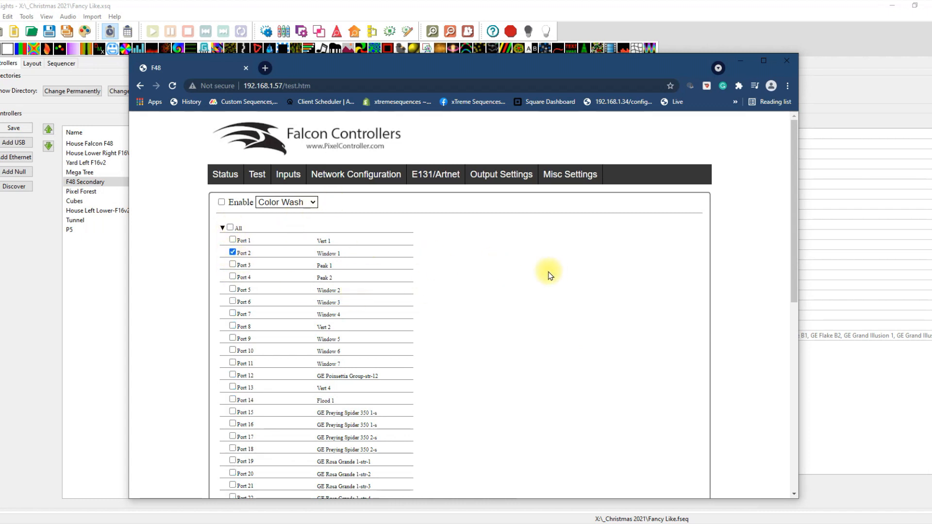
pyautogui.click(232, 253)
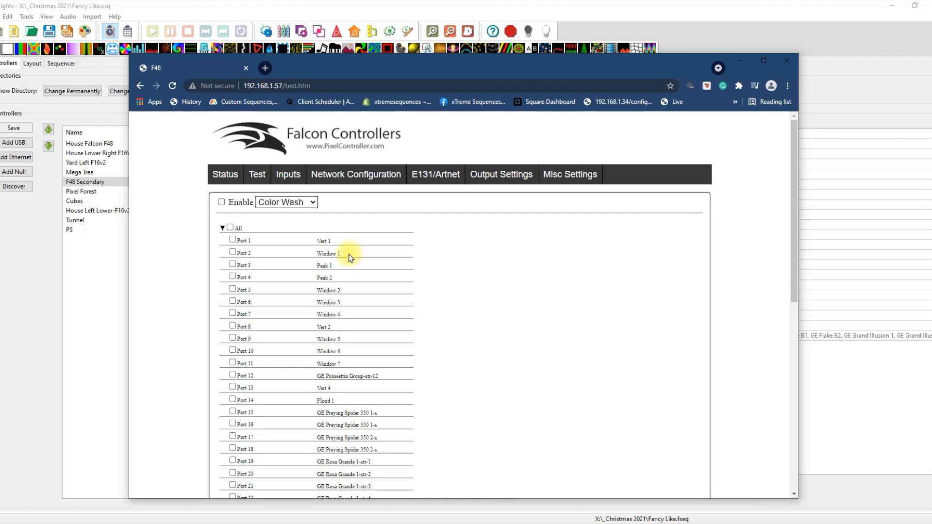
# Look through the controller's Inputs, Network Configuration, E131 Setup, Misc Settings and Serial Outputs pages
pyautogui.click(288, 175)
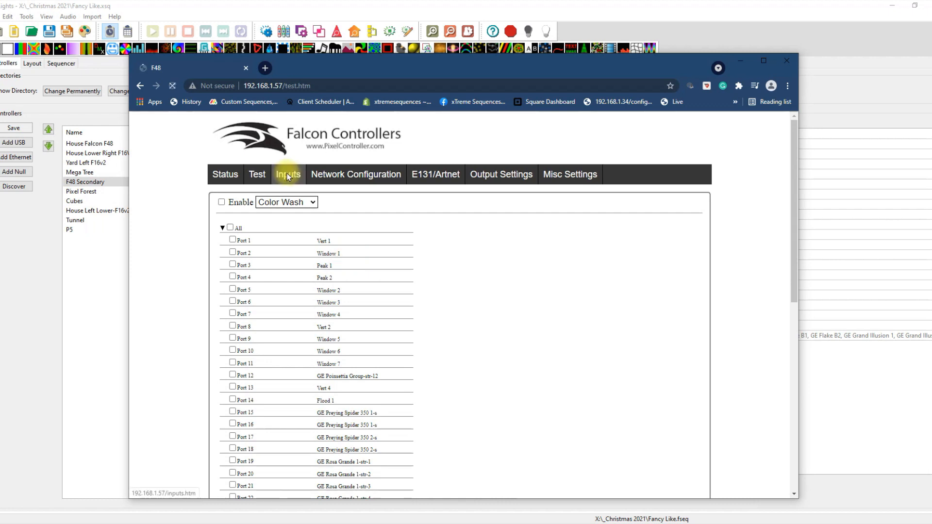
pyautogui.click(355, 173)
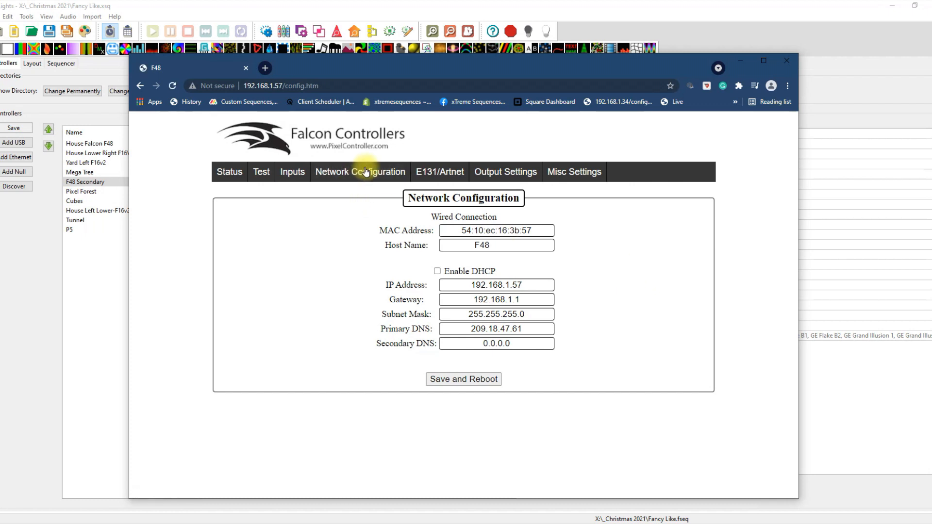
pyautogui.click(434, 179)
pyautogui.moveTo(489, 183)
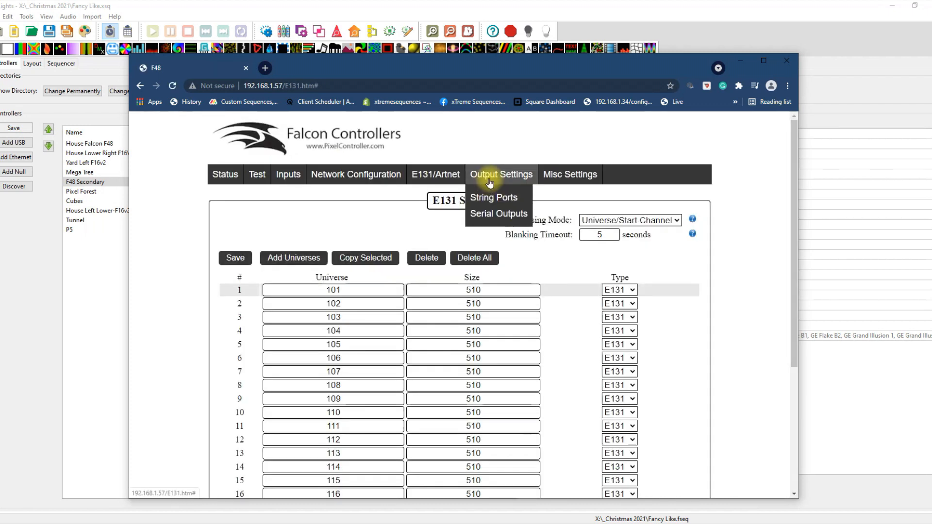
pyautogui.click(554, 174)
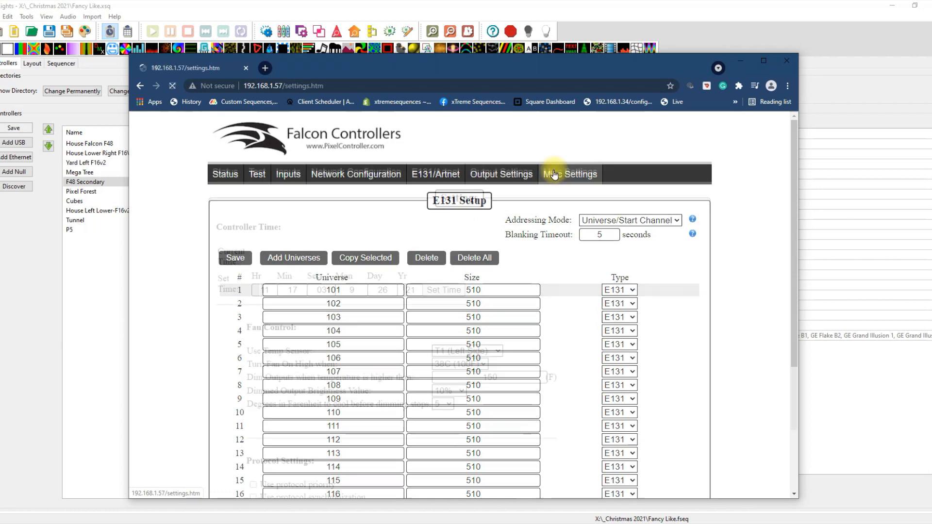
pyautogui.click(505, 173)
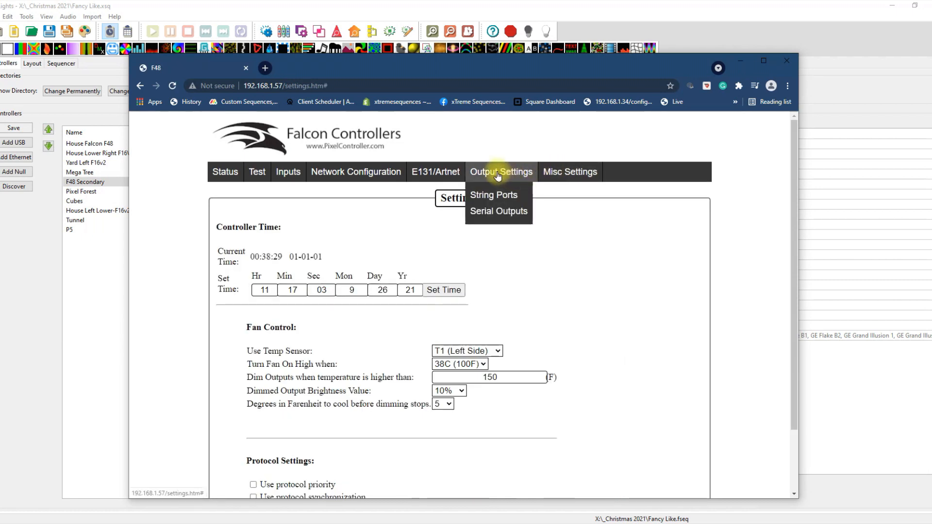
pyautogui.click(499, 219)
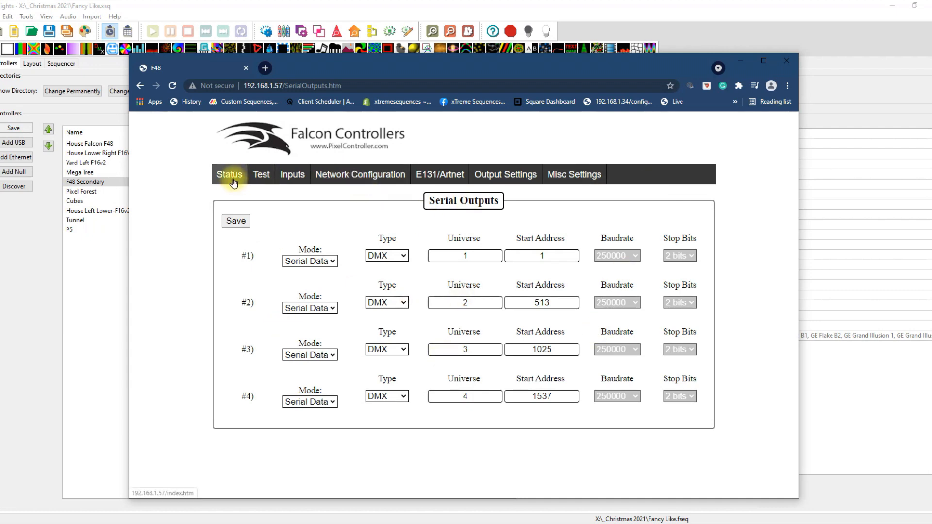
# Switch to the Falcon Player page at 192.168.1.61 and examine its status warnings and the Status/Control options
pyautogui.click(354, 51)
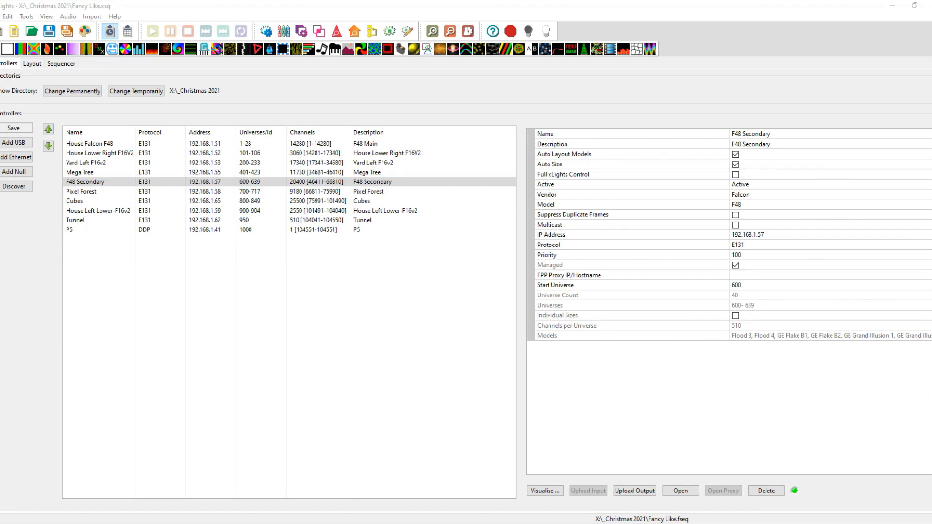
pyautogui.hotkey('alt', 'Tab')
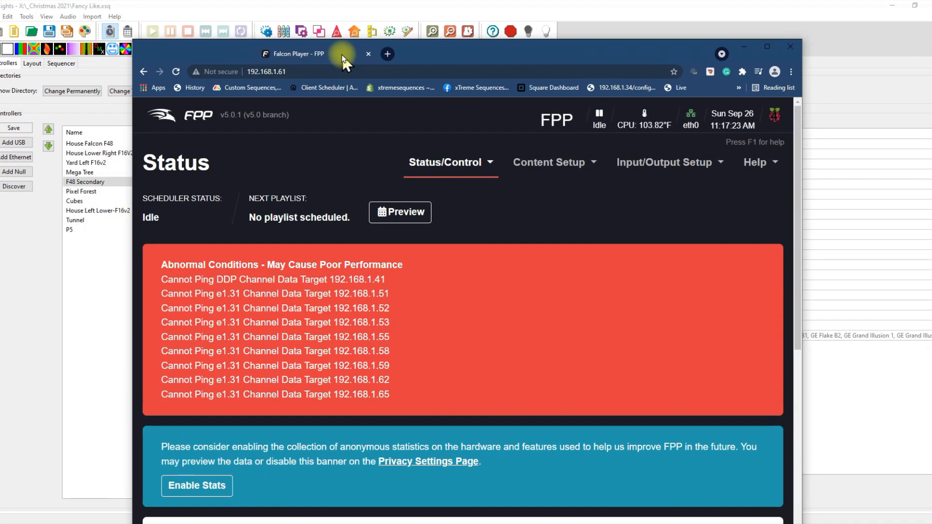
pyautogui.moveTo(318, 62); pyautogui.dragTo(318, 62)
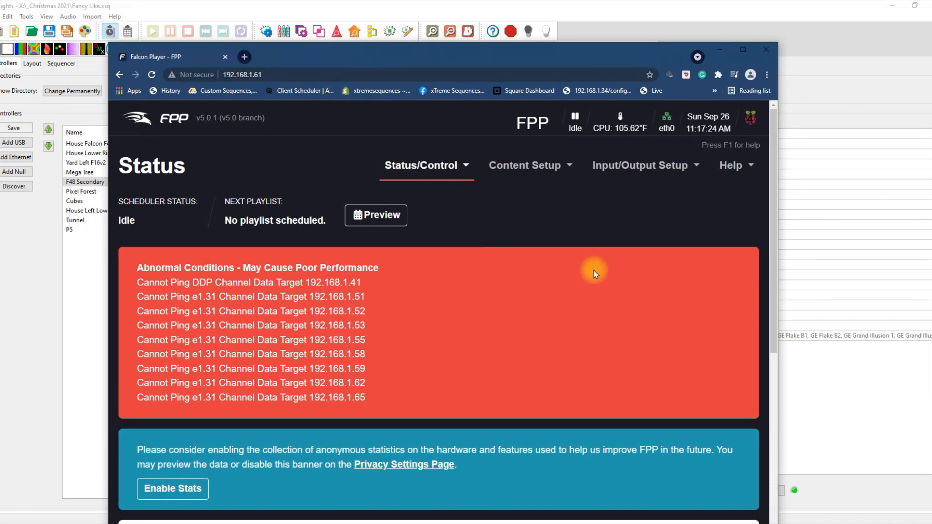
pyautogui.click(455, 169)
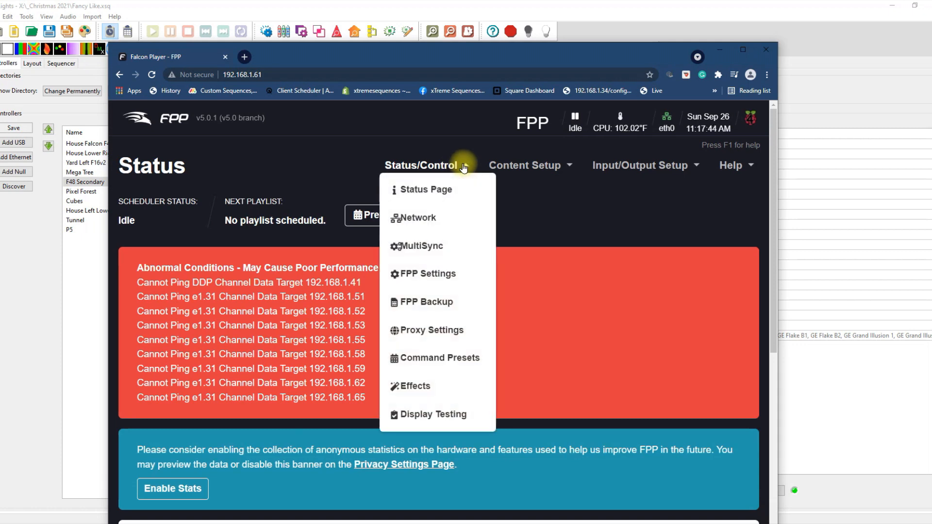
pyautogui.click(599, 233)
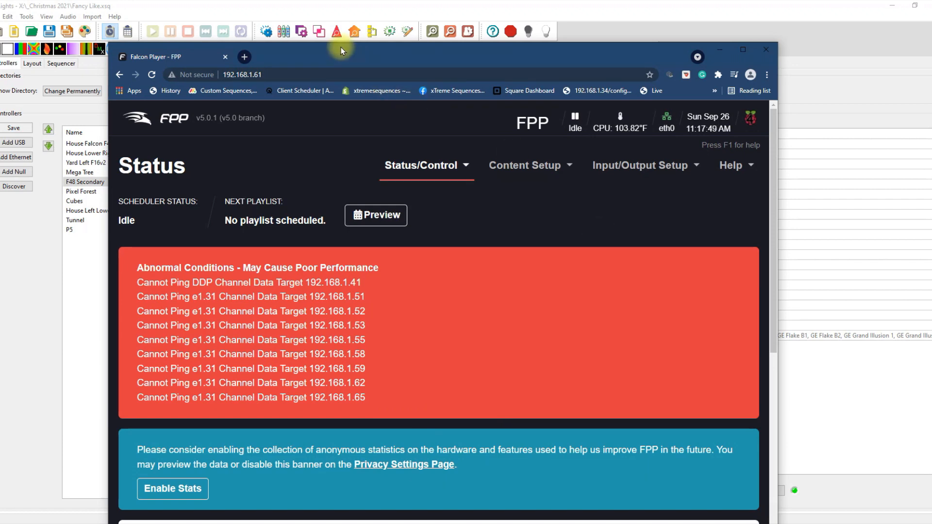
# Return to xLights, open FPP Connect, and enlarge the FPP Upload dialog to show more of the sequence list
pyautogui.moveTo(342, 51); pyautogui.dragTo(931, 214)
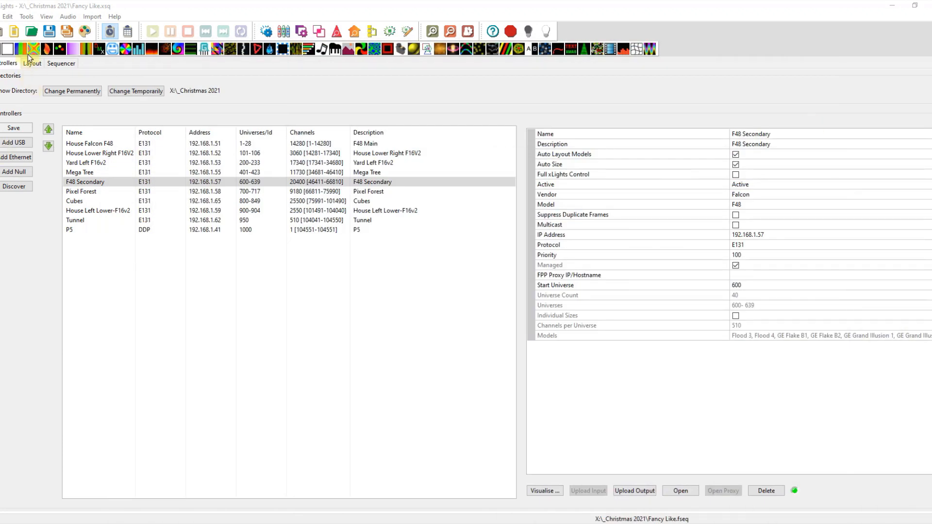
pyautogui.click(24, 18)
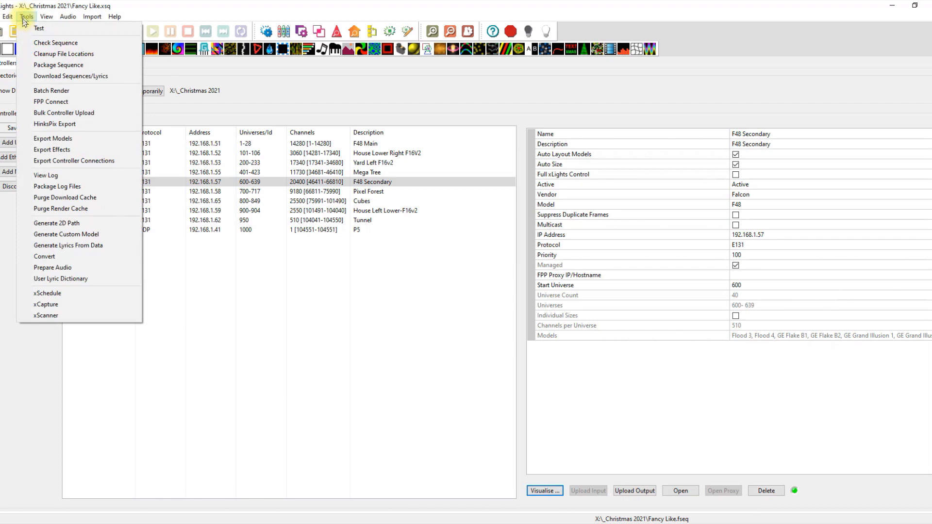
pyautogui.click(58, 102)
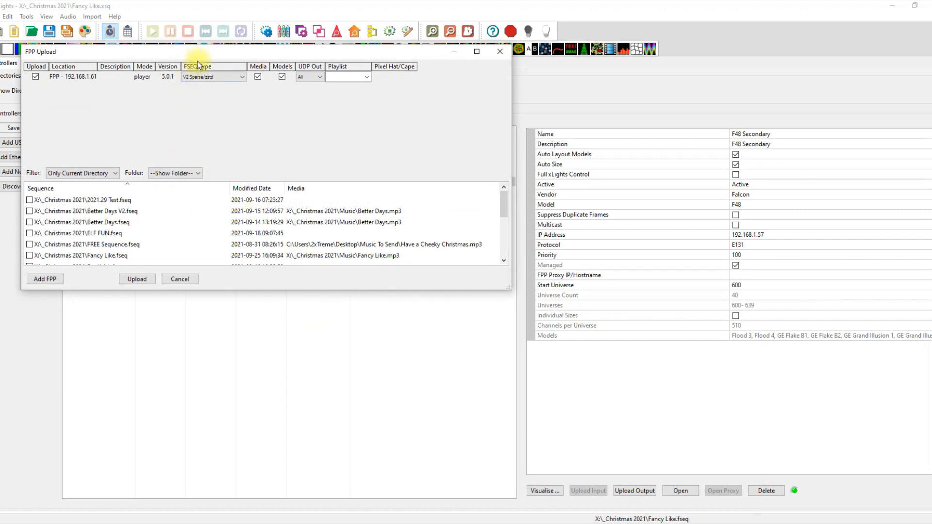
pyautogui.moveTo(199, 51); pyautogui.dragTo(264, 63)
pyautogui.moveTo(571, 300); pyautogui.dragTo(683, 401)
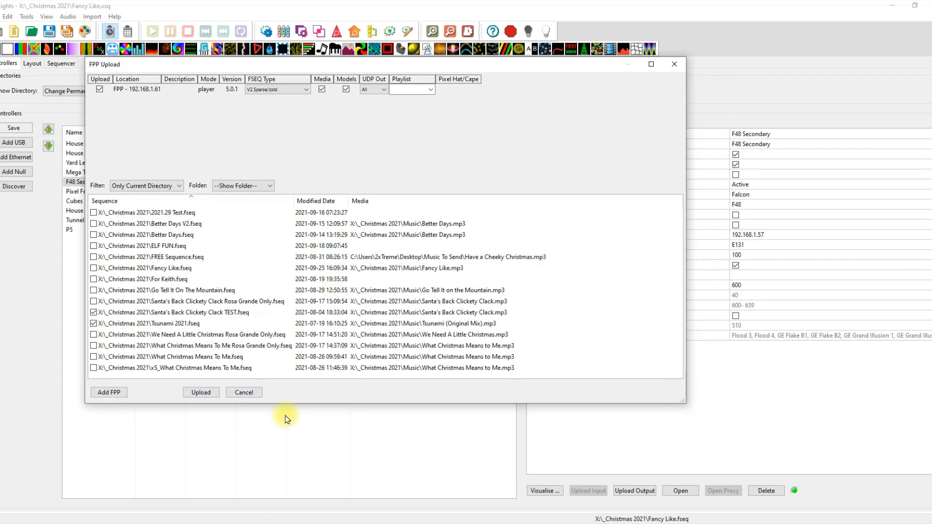
pyautogui.moveTo(288, 404); pyautogui.dragTo(289, 378)
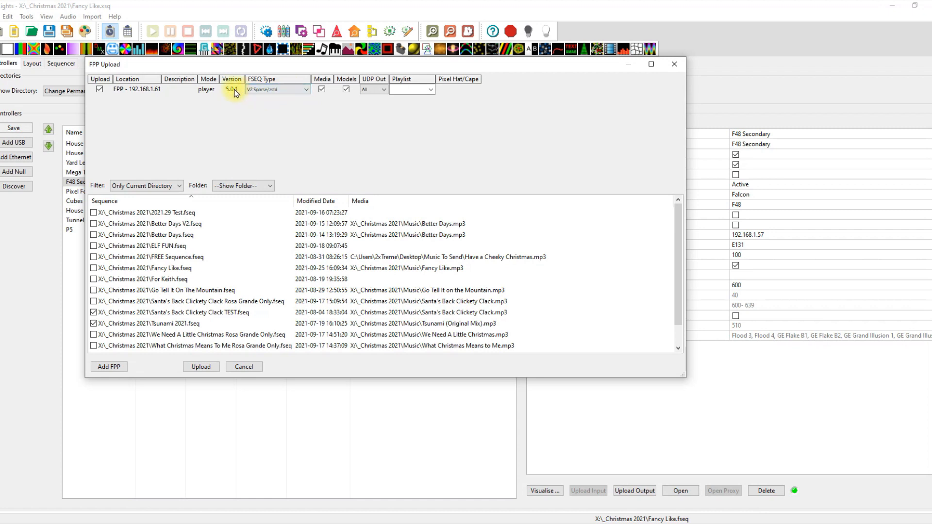
# Set the player's UDP Out to None, check the available playlists, and close the FPP Upload dialog without uploading
pyautogui.click(383, 89)
pyautogui.click(371, 103)
pyautogui.click(430, 90)
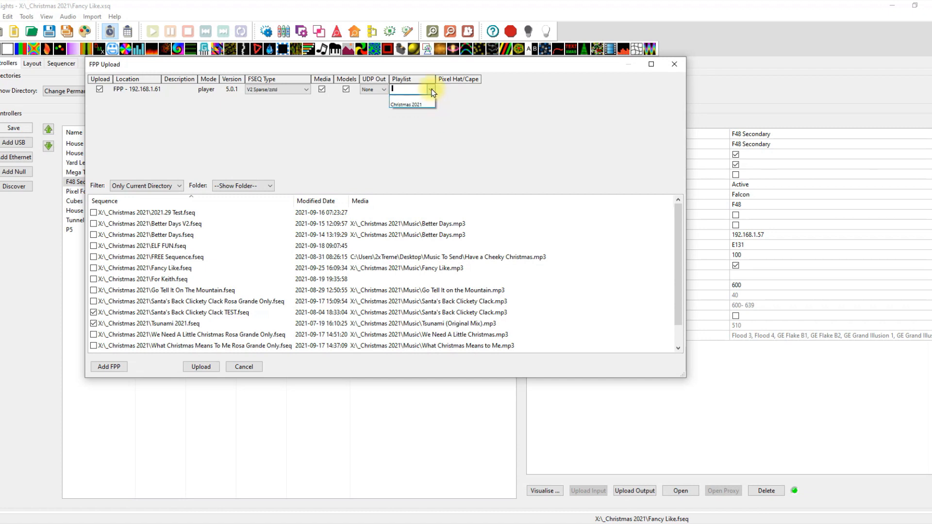
pyautogui.click(431, 90)
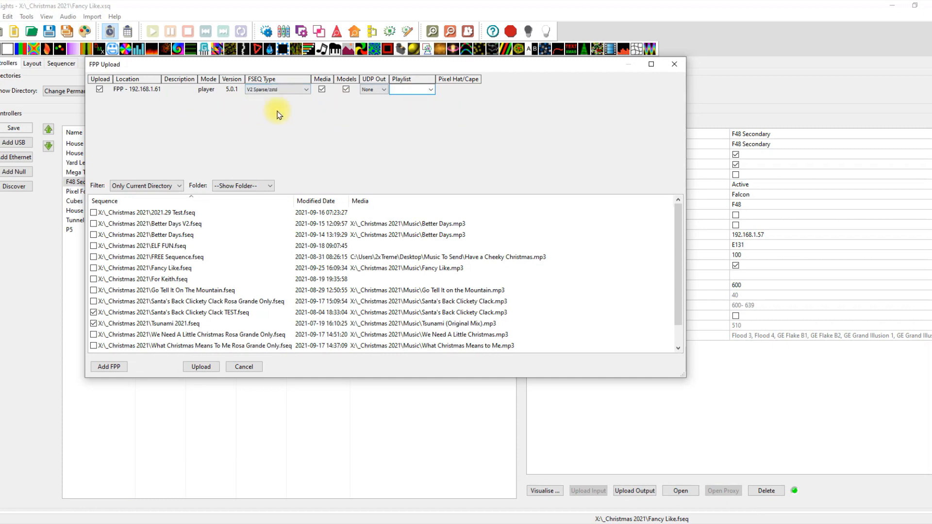
pyautogui.click(675, 64)
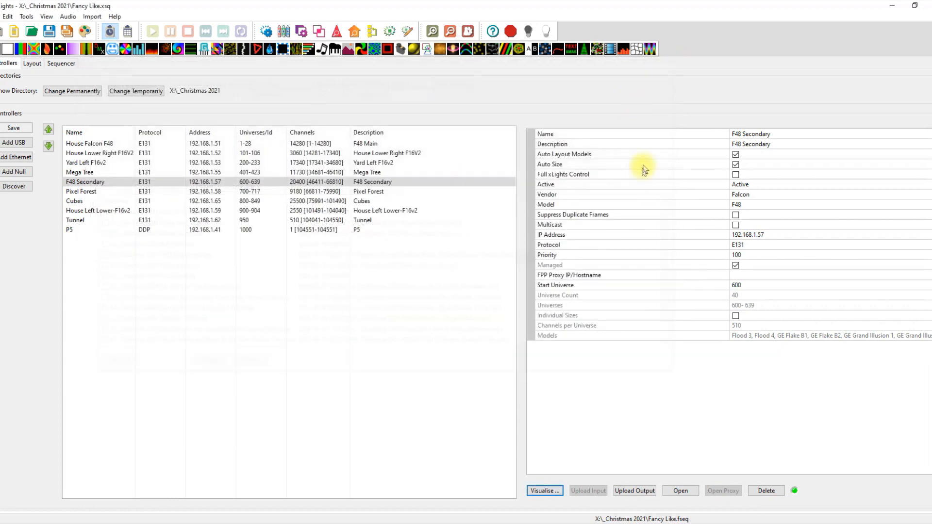
# Switch to the Falcon Player browser window, widen it, and move it up to show more of the Status page
pyautogui.hotkey('alt', 'Tab')
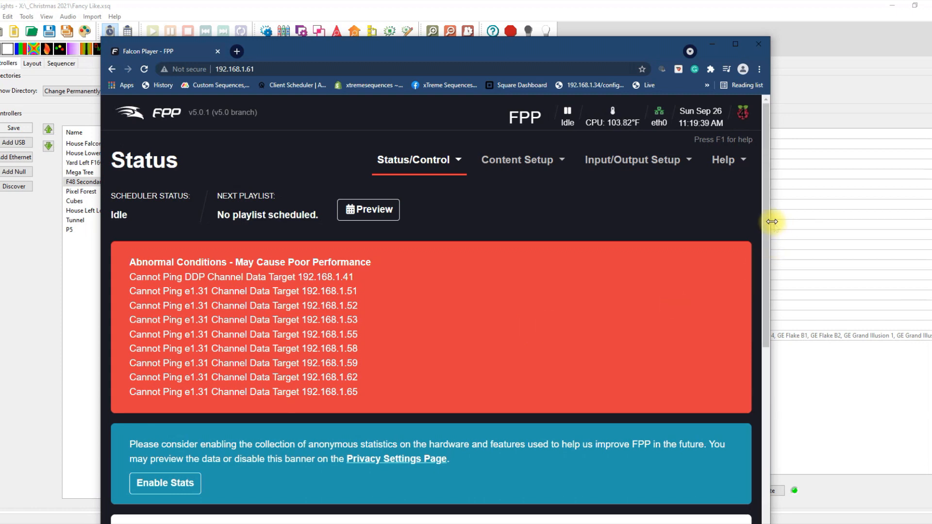
pyautogui.moveTo(777, 224); pyautogui.dragTo(871, 232)
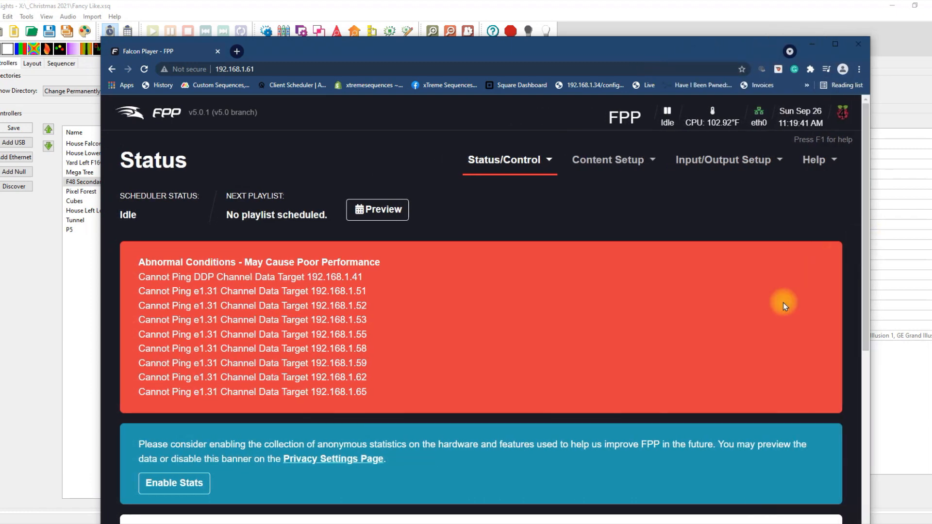
pyautogui.moveTo(419, 46); pyautogui.dragTo(388, 14)
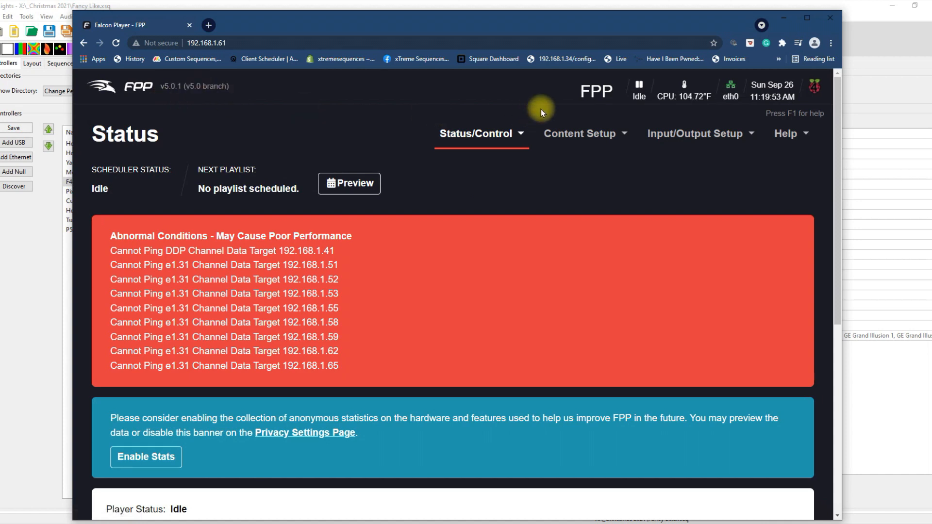
# Open the FPP Network Configuration page and examine the eth0 interface mode, IP address, netmask and gateway
pyautogui.click(517, 135)
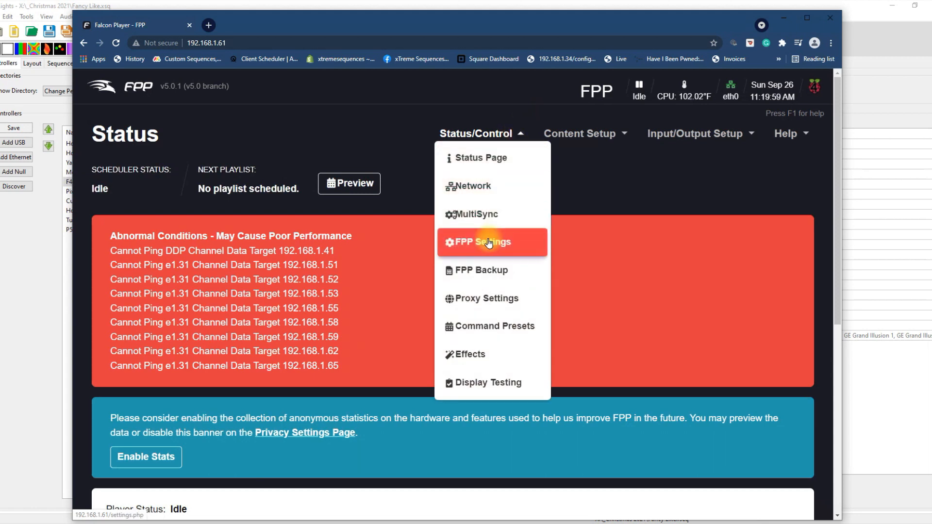
pyautogui.click(492, 186)
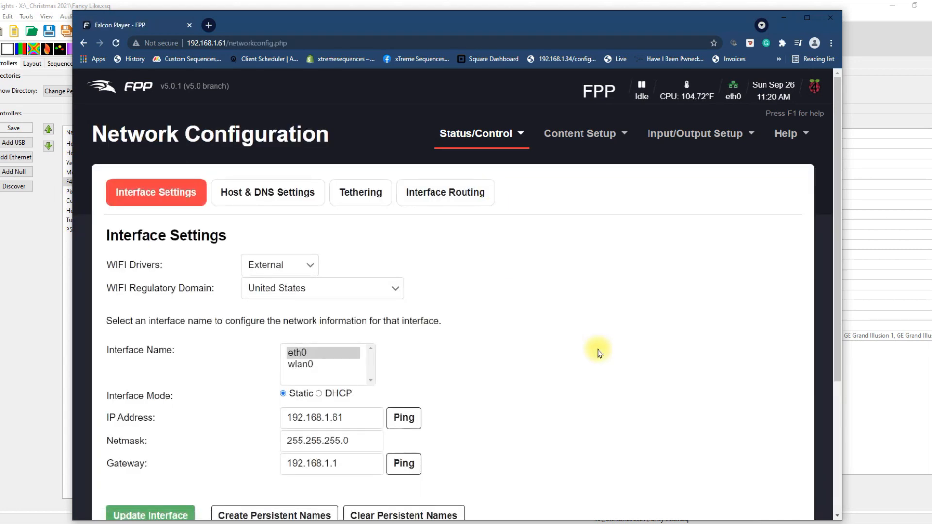
pyautogui.scroll(-5, 598, 350)
pyautogui.scroll(-4, 598, 350)
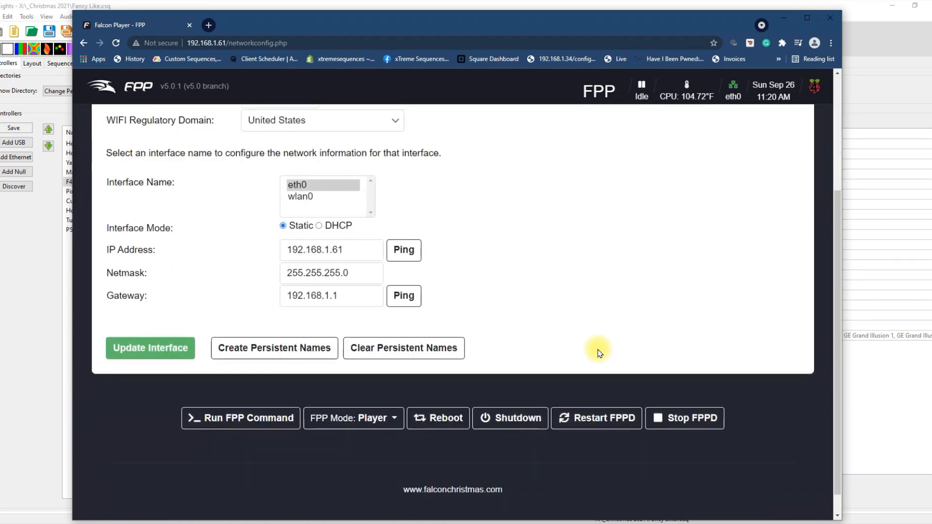
pyautogui.scroll(4, 598, 350)
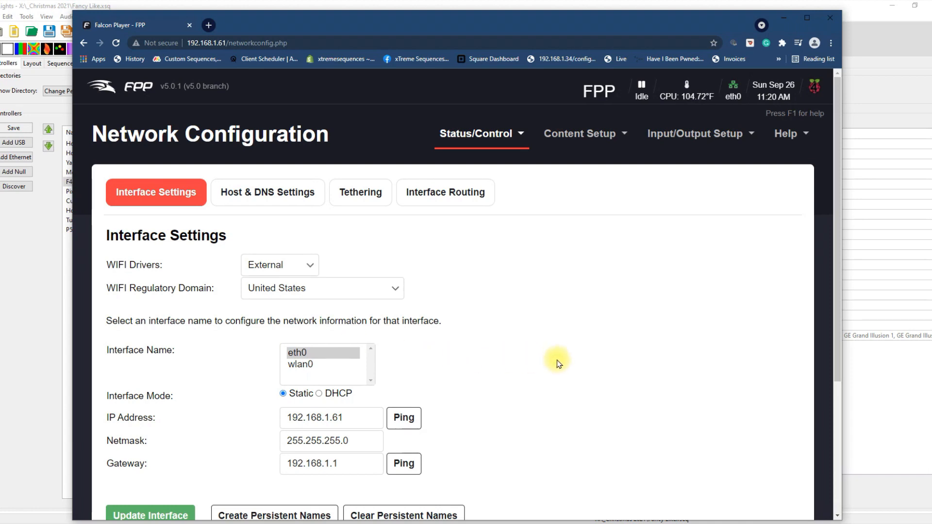
pyautogui.scroll(-3, 557, 362)
pyautogui.scroll(3, 522, 353)
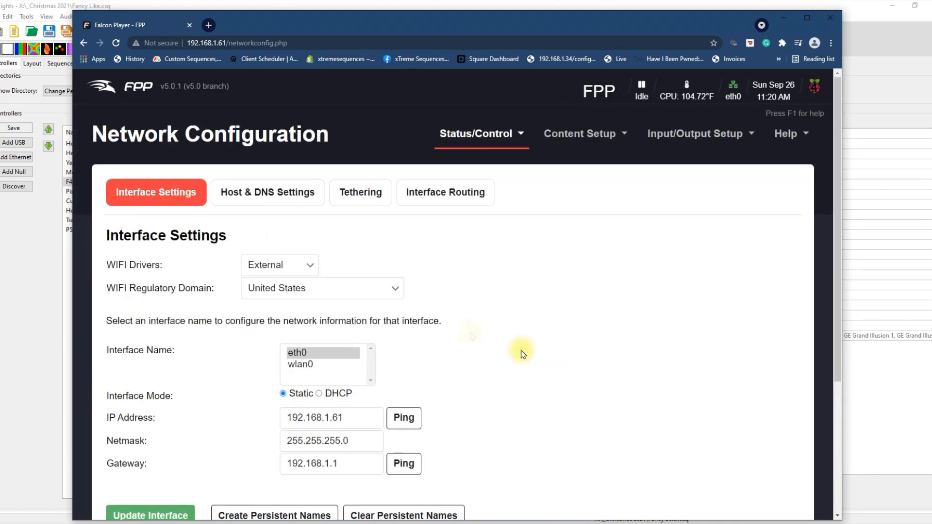
# Look through the Host & DNS Settings, Tethering and Interface Routing sections, and return to review Interface Settings
pyautogui.click(281, 191)
pyautogui.click(368, 193)
pyautogui.click(442, 191)
pyautogui.click(169, 199)
pyautogui.scroll(-3, 586, 456)
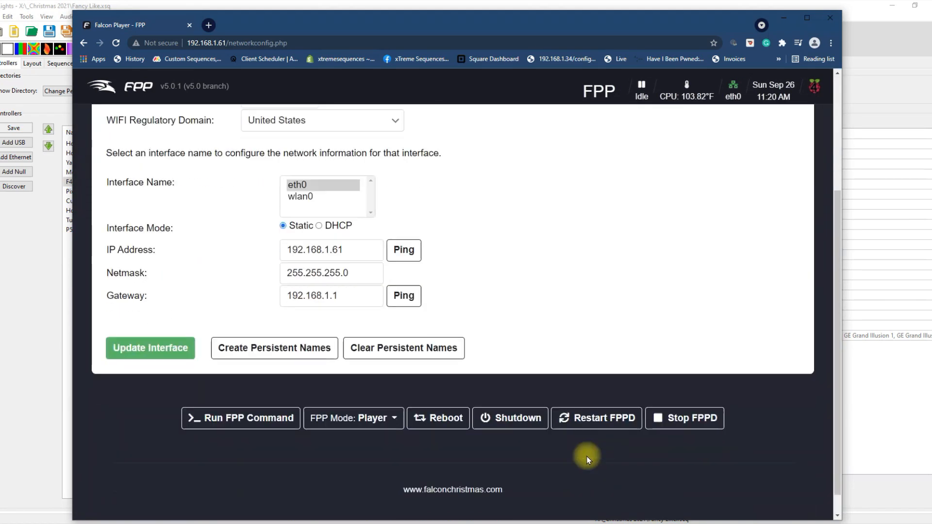
pyautogui.scroll(3, 587, 456)
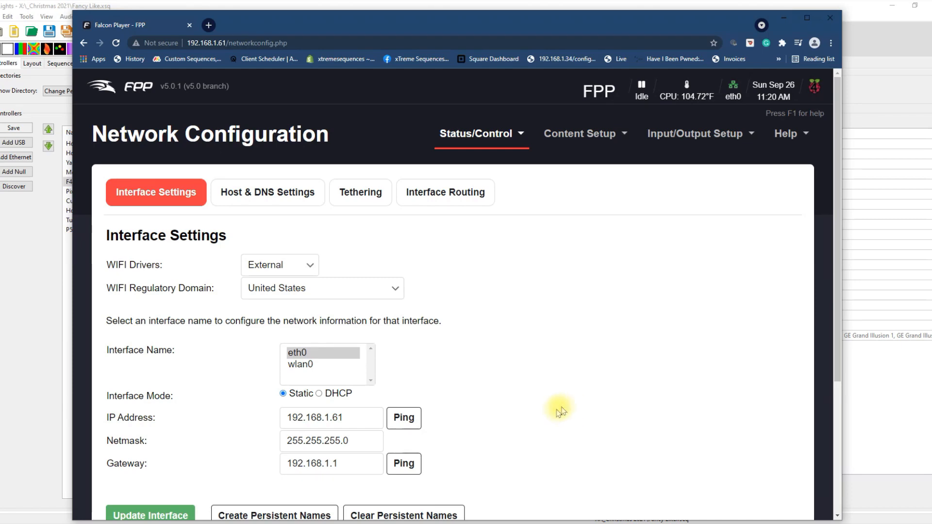
pyautogui.scroll(-3, 574, 408)
pyautogui.scroll(3, 572, 410)
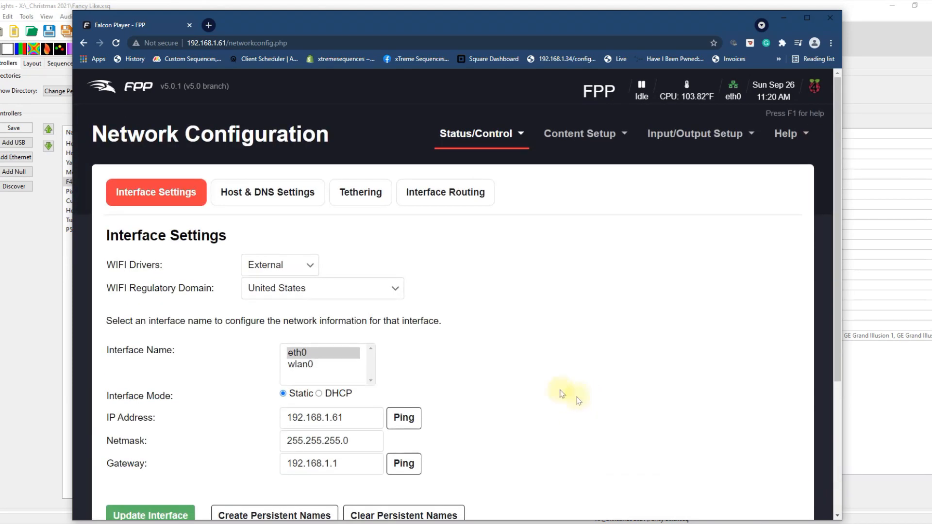
pyautogui.scroll(-3, 564, 383)
pyautogui.scroll(3, 561, 372)
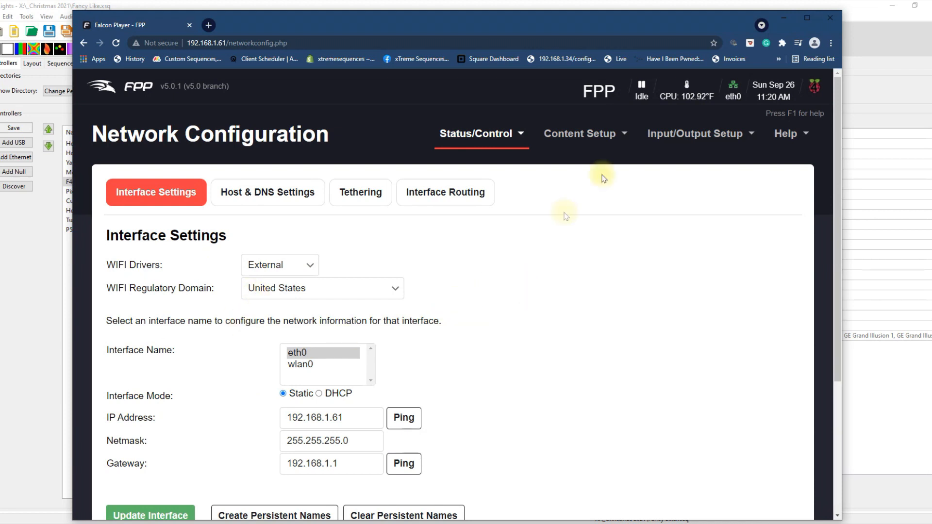
# Look through the FPP File Manager's sequence files, the Playlists page and the Scheduler entries
pyautogui.click(613, 136)
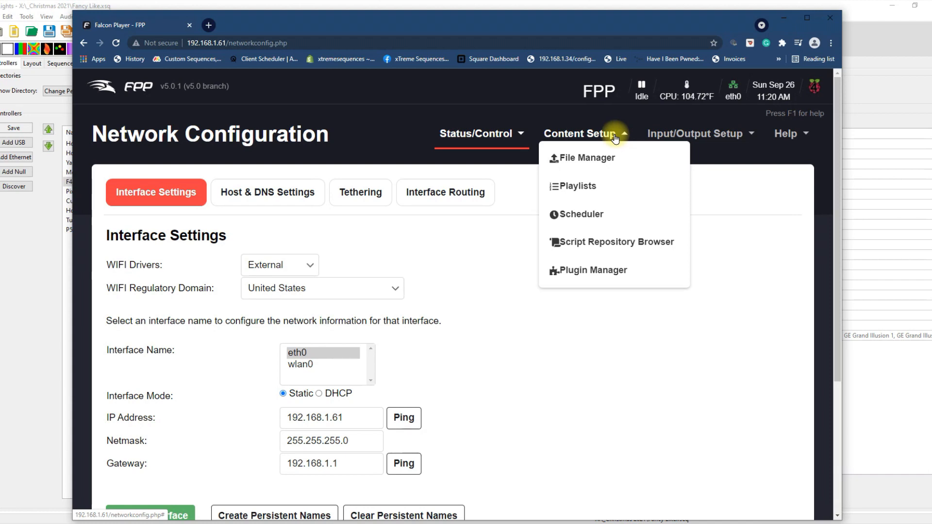
pyautogui.click(601, 159)
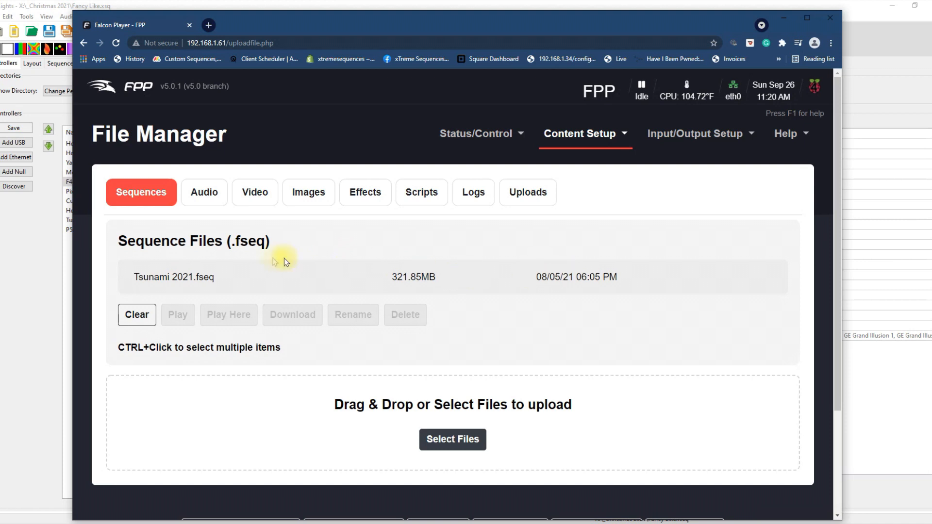
pyautogui.click(582, 133)
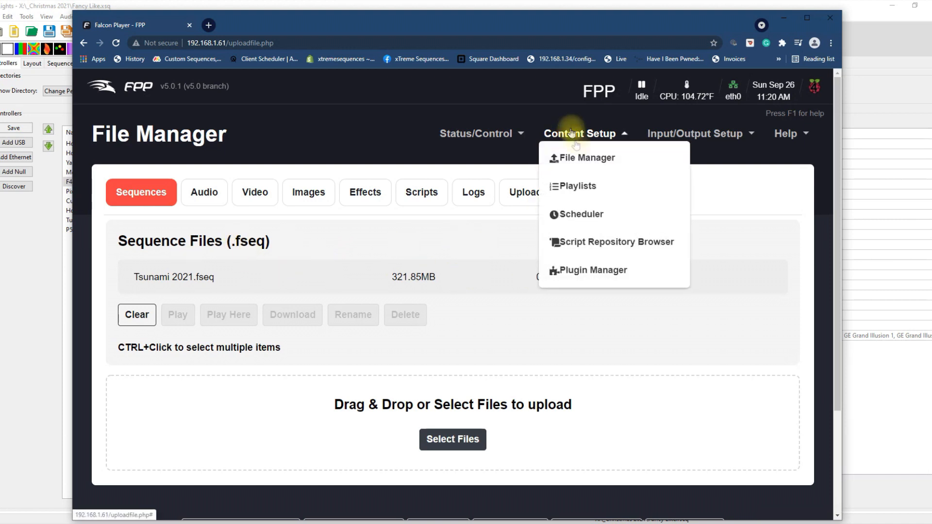
pyautogui.click(596, 187)
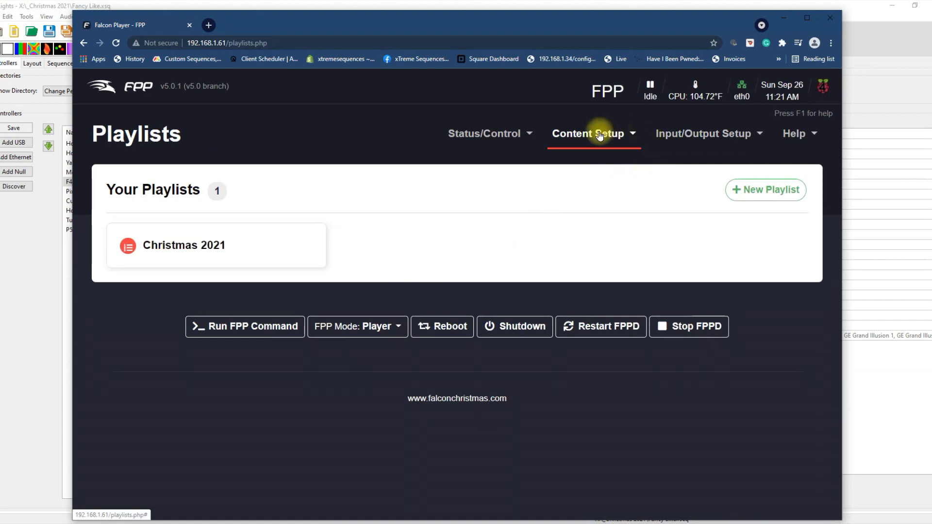
pyautogui.click(600, 135)
pyautogui.click(580, 211)
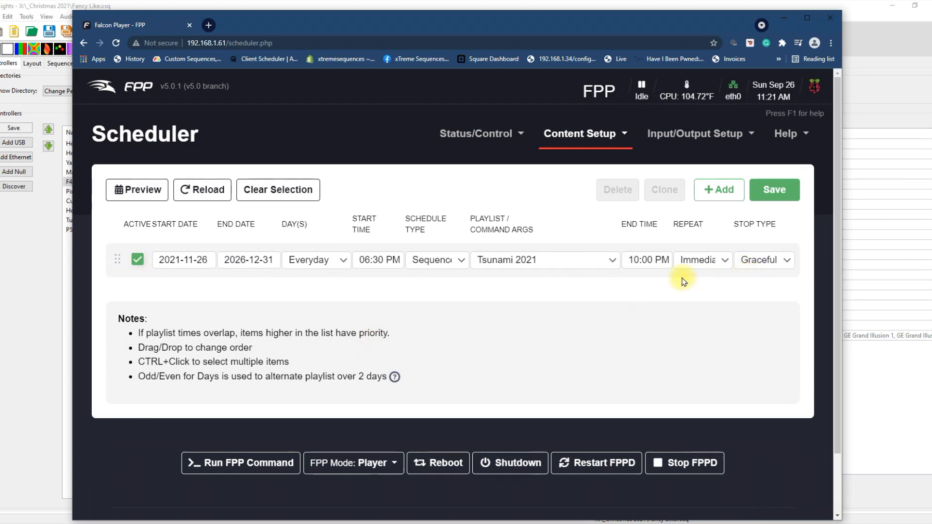
# Check the E1.31/ArtNet/DDP settings on the Channel Inputs page and the output list on the Channel Outputs page
pyautogui.click(678, 132)
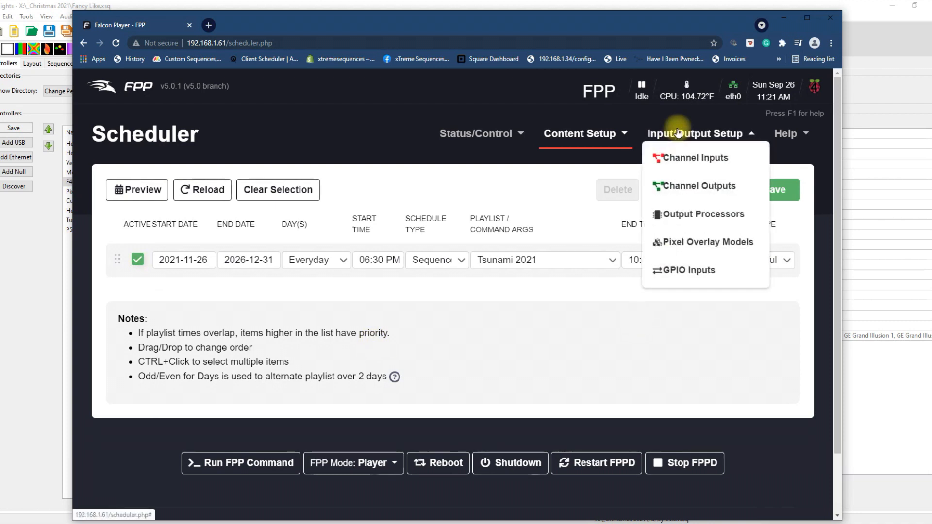
pyautogui.click(688, 159)
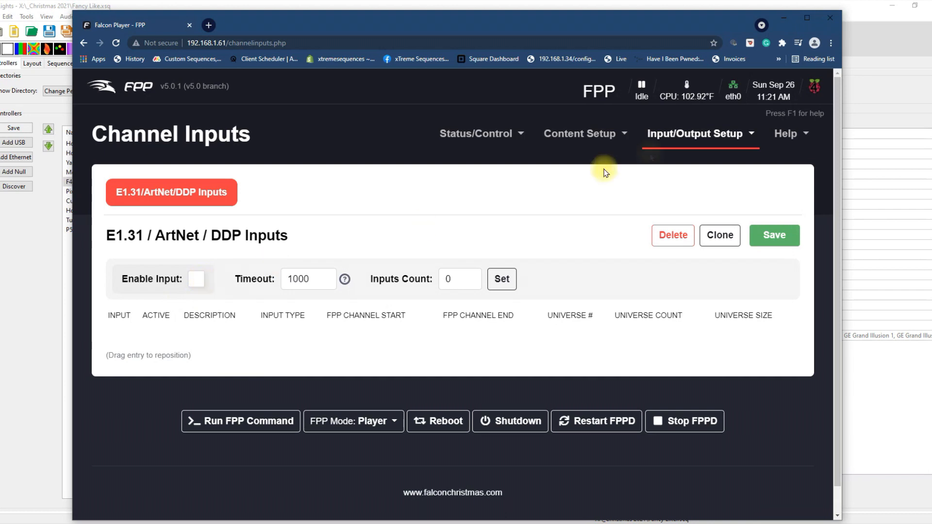
pyautogui.click(690, 134)
pyautogui.click(692, 189)
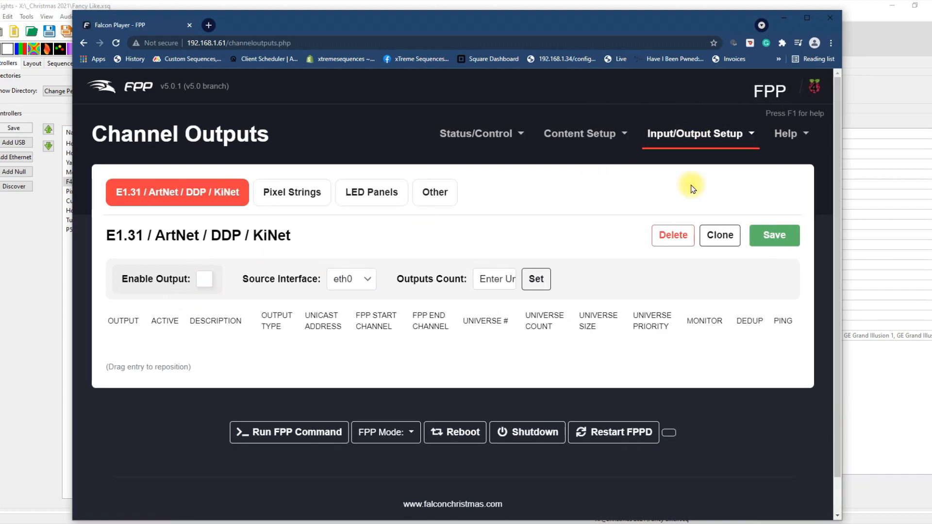
pyautogui.scroll(-2, 598, 308)
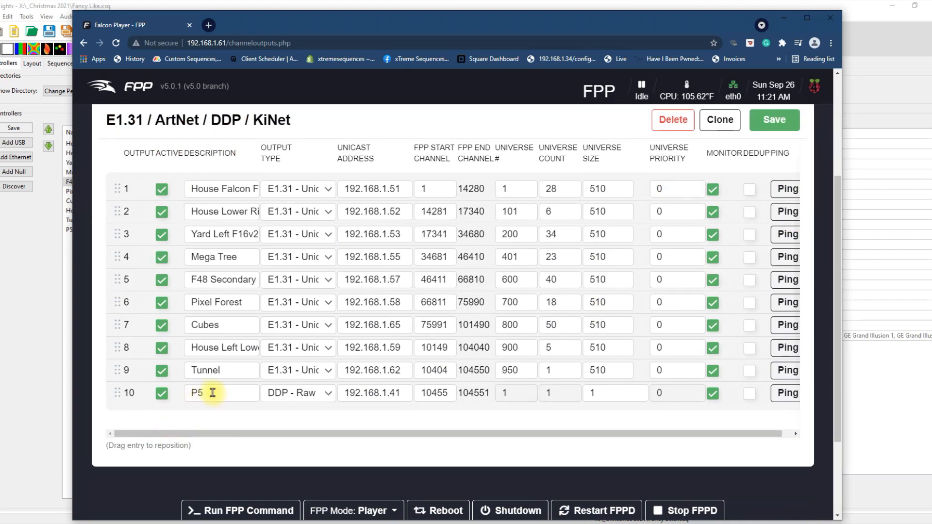
# Deactivate output 10 (P5) in the E1.31 / ArtNet / DDP / KiNet output list and review the other outputs
pyautogui.click(162, 393)
pyautogui.scroll(2, 333, 427)
pyautogui.scroll(-2, 333, 429)
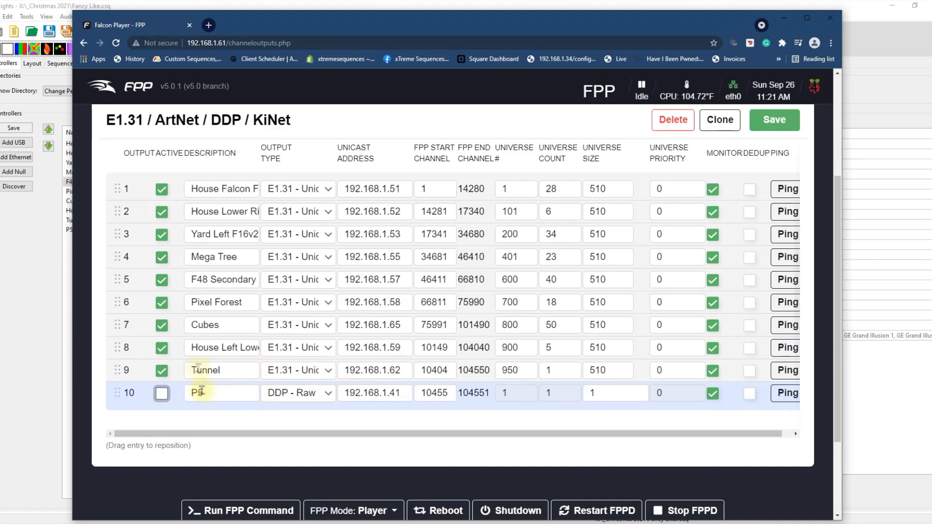
pyautogui.scroll(2, 436, 333)
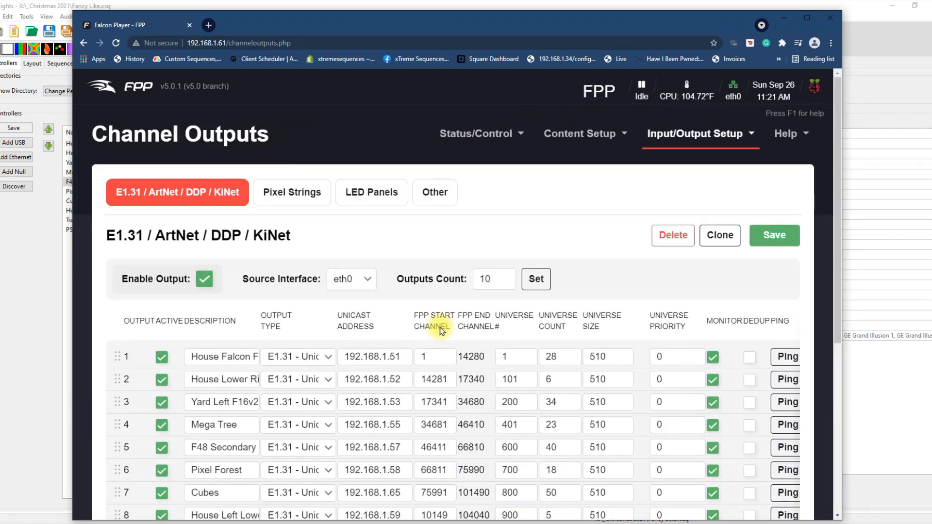
pyautogui.scroll(-3, 414, 360)
pyautogui.scroll(3, 529, 332)
pyautogui.scroll(-3, 738, 386)
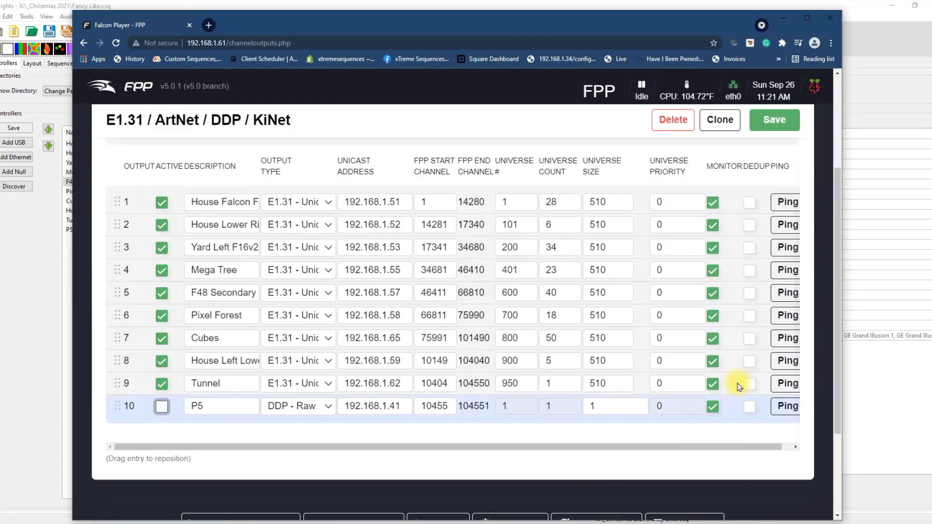
# Turn off Monitor for all ten channel outputs, from House Falcon F48 through P5
pyautogui.click(712, 189)
pyautogui.click(713, 211)
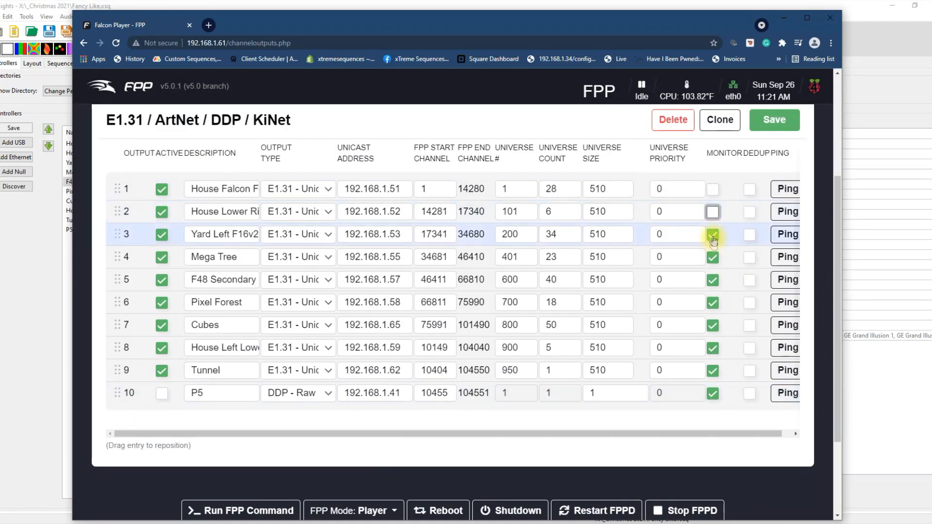
pyautogui.click(712, 235)
pyautogui.click(713, 257)
pyautogui.click(713, 280)
pyautogui.click(713, 302)
pyautogui.click(713, 325)
pyautogui.click(712, 348)
pyautogui.click(712, 370)
pyautogui.click(713, 391)
pyautogui.scroll(3, 740, 304)
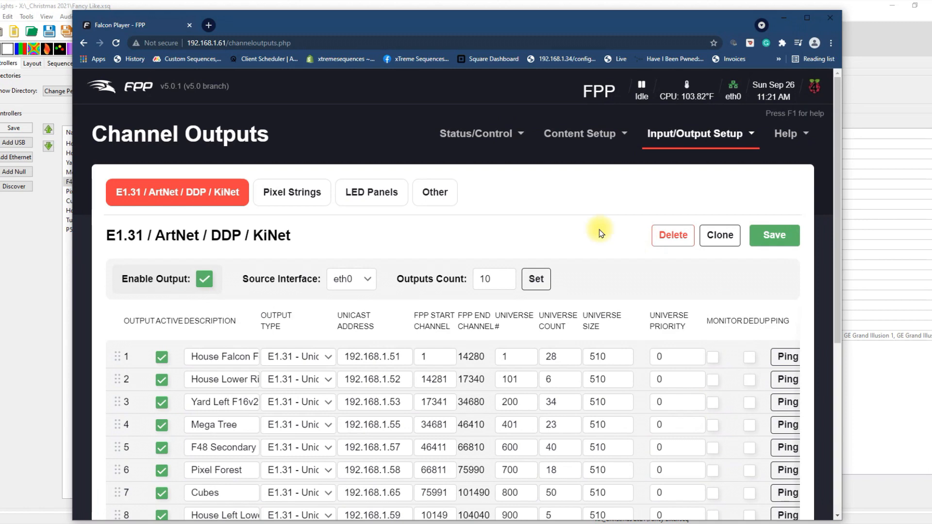
# Examine the Pixel Strings and LED Panels output settings, bringing up the F48 controller's Port Configuration page for comparison
pyautogui.click(299, 197)
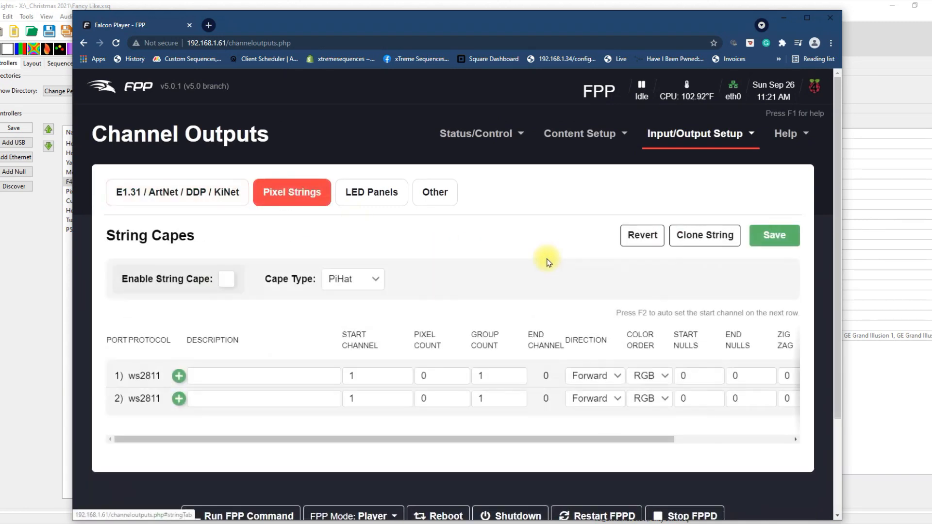
pyautogui.scroll(-3, 546, 260)
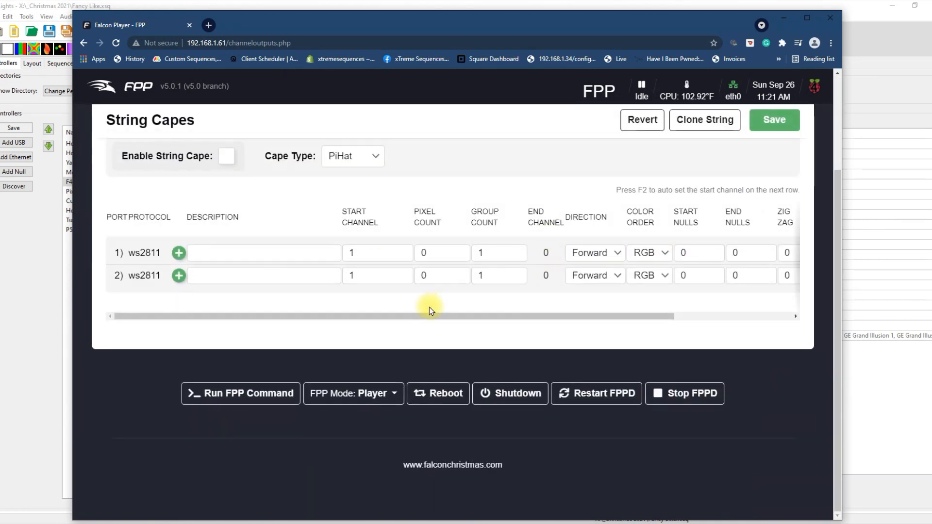
pyautogui.scroll(3, 427, 306)
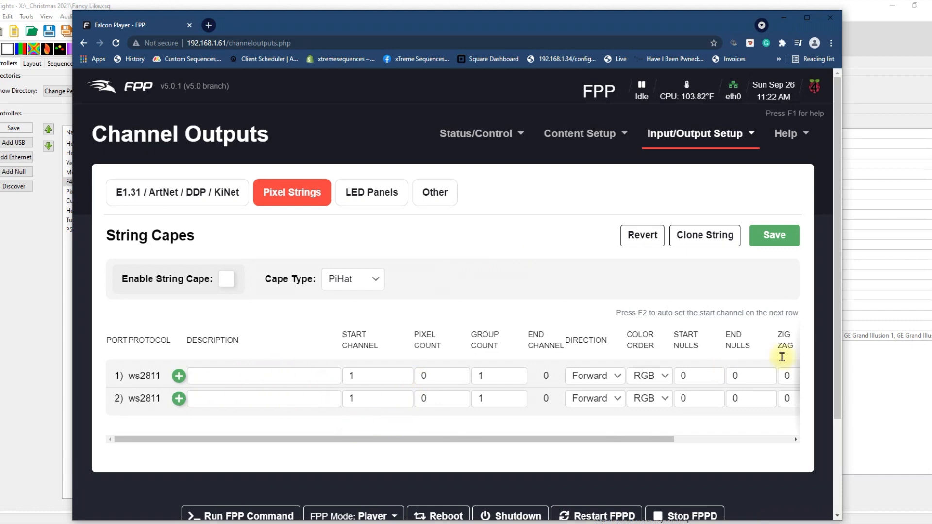
pyautogui.moveTo(0, 161); pyautogui.dragTo(463, 88)
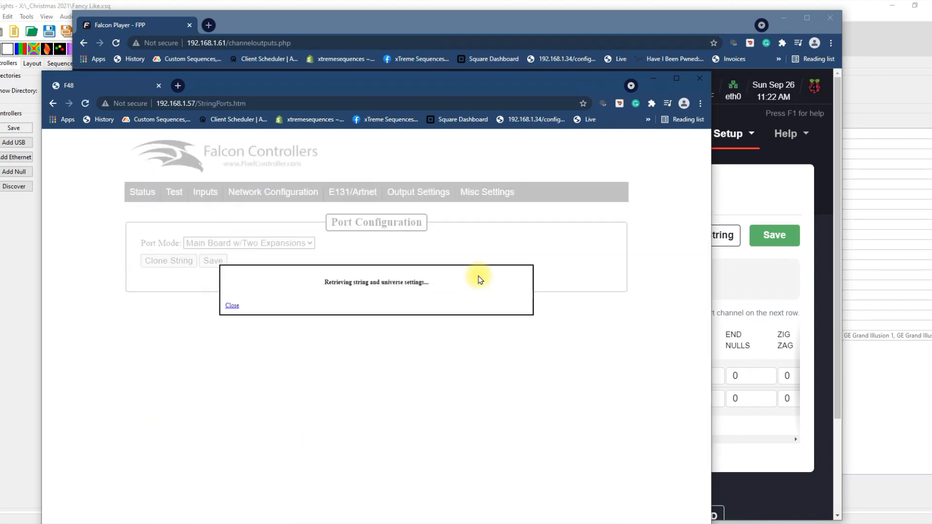
pyautogui.scroll(-5, 478, 279)
pyautogui.moveTo(391, 79); pyautogui.dragTo(0, 146)
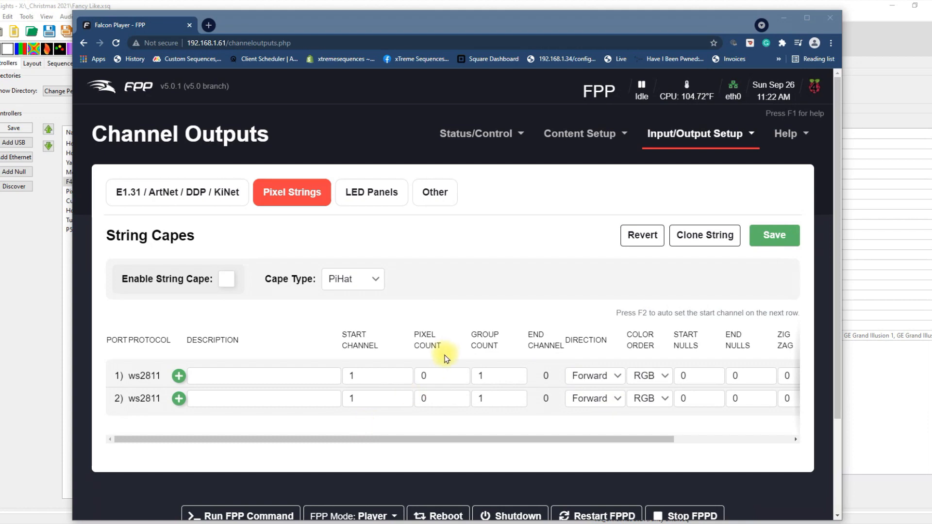
pyautogui.click(371, 191)
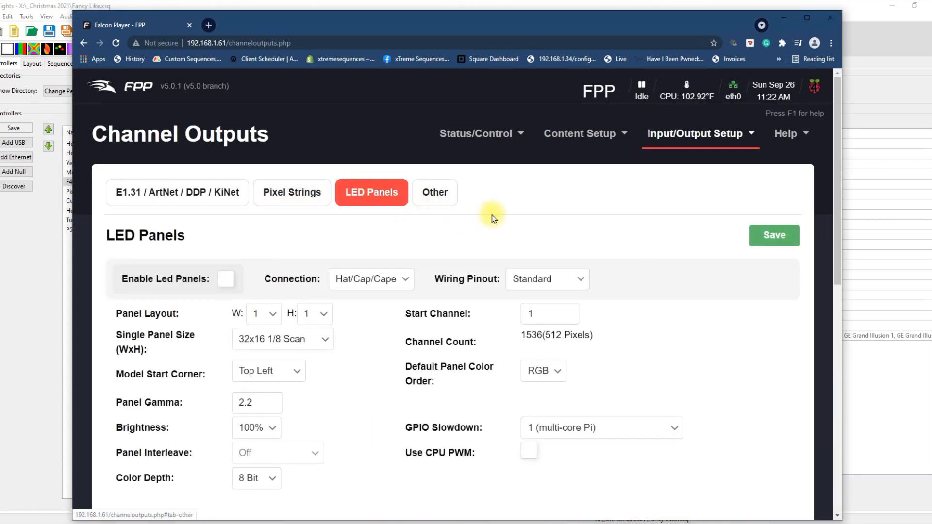
# Check the Other Outputs list on the Channel Outputs page and return to the E1.31 / ArtNet / DDP / KiNet outputs
pyautogui.click(434, 192)
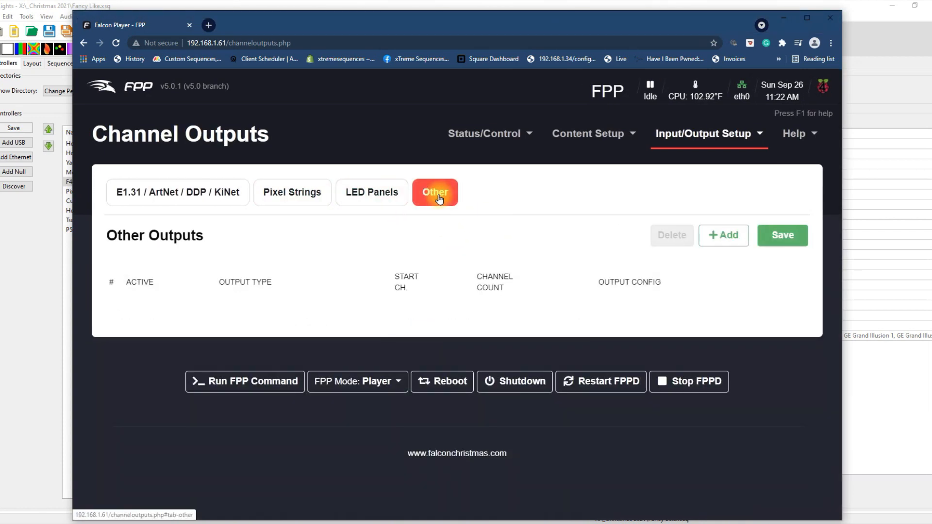
pyautogui.click(228, 193)
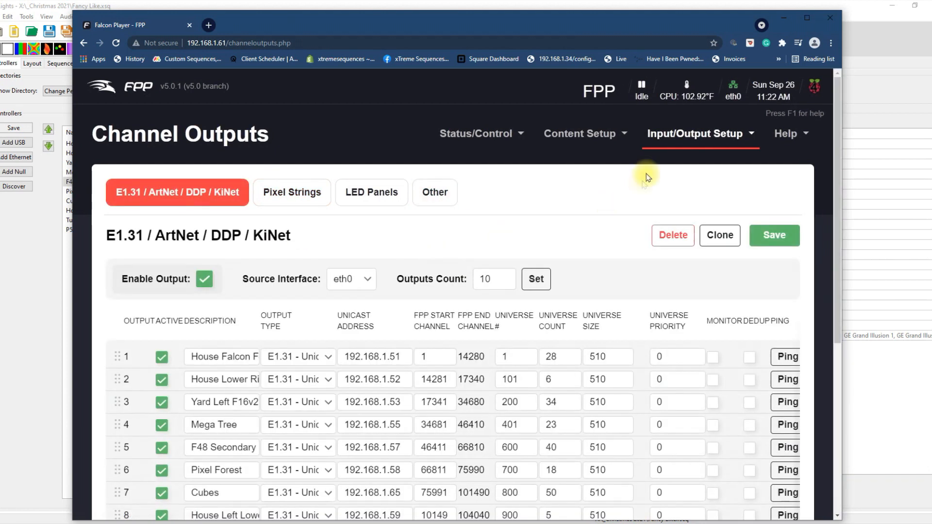
# Look over the available input/output, content and status pages, and bring up the FPP Settings page with its General Playback options
pyautogui.click(681, 144)
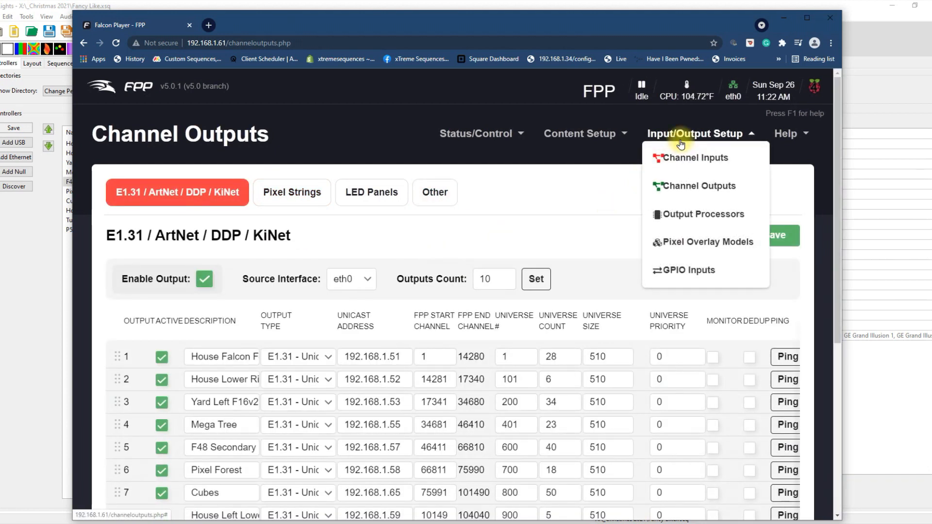
pyautogui.click(592, 137)
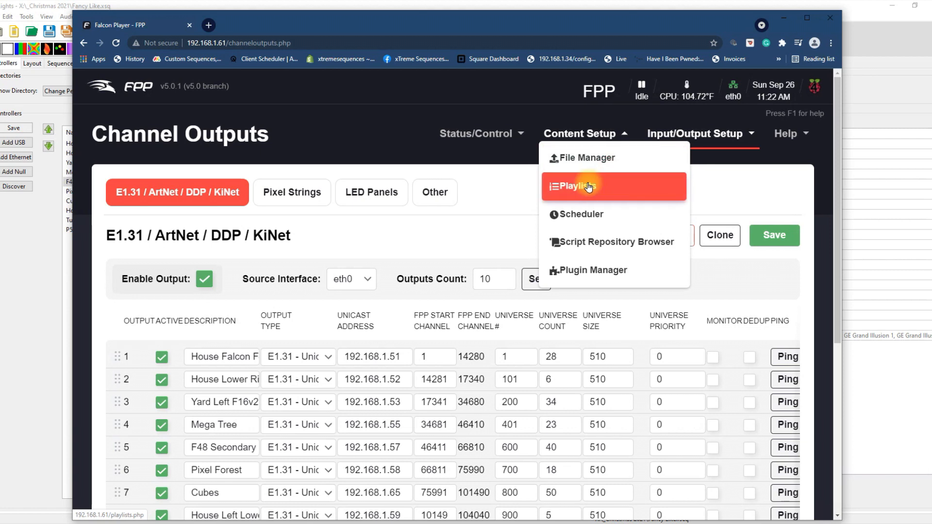
pyautogui.click(493, 135)
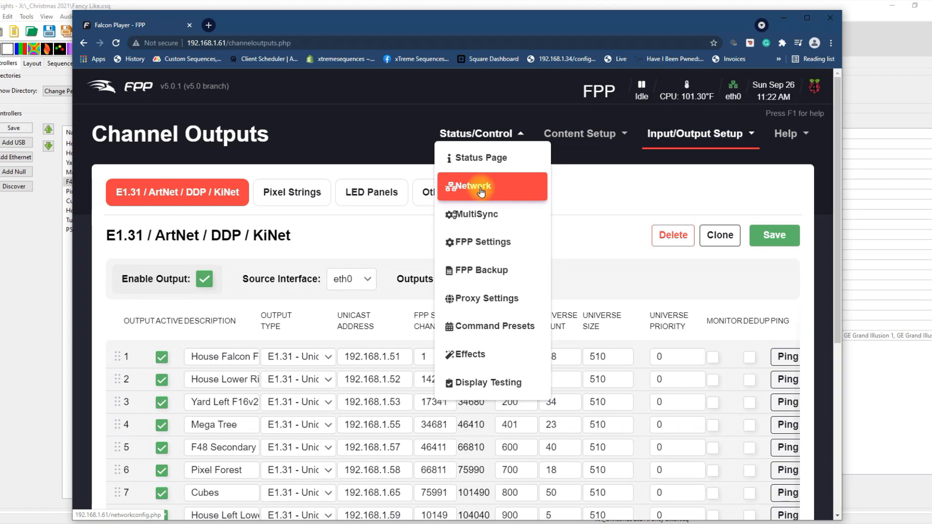
pyautogui.click(482, 241)
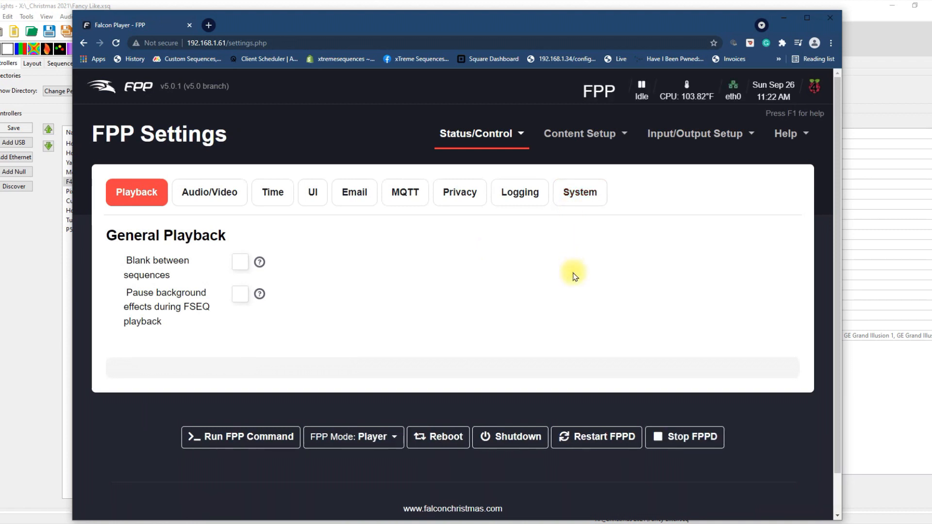
# Review the backup and restore configuration options on the FPP Backups page, and move the browser window away to uncover the xLights controller list
pyautogui.click(495, 137)
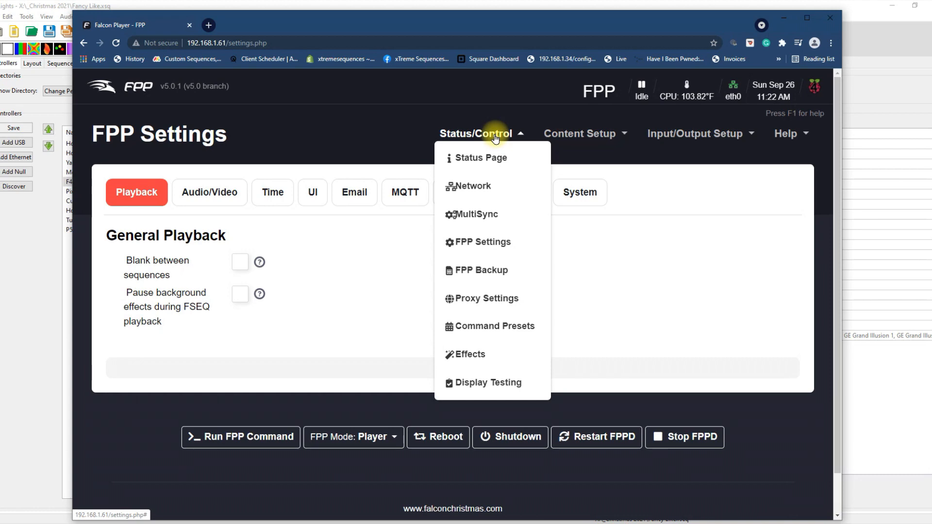
pyautogui.click(491, 272)
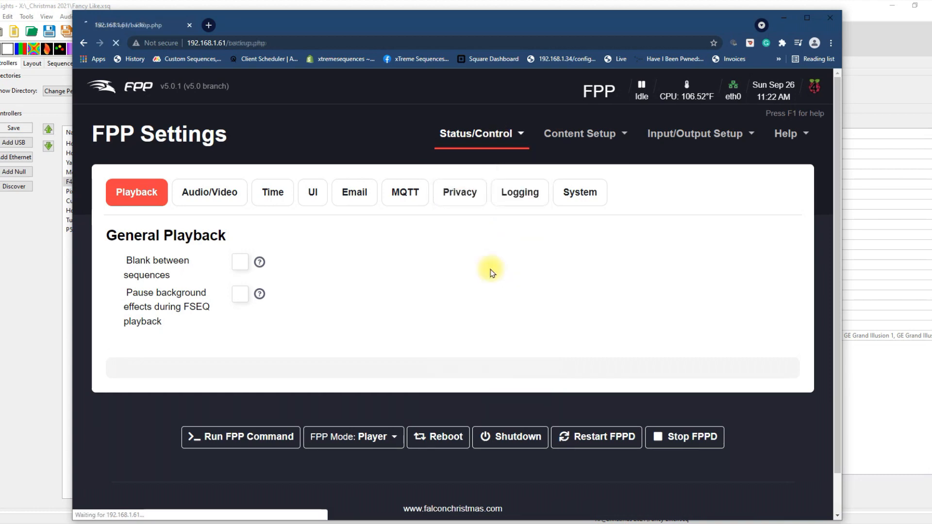
pyautogui.scroll(-3, 593, 306)
pyautogui.scroll(3, 593, 306)
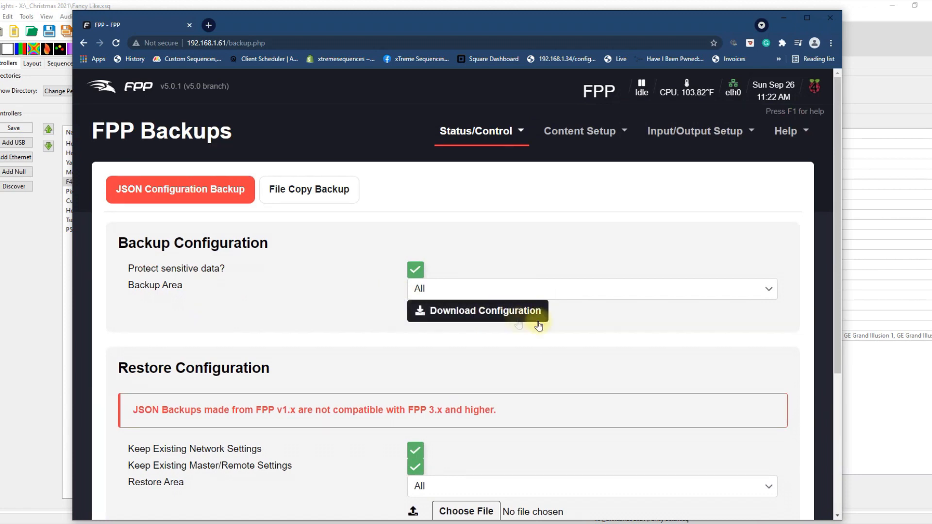
pyautogui.scroll(-3, 607, 343)
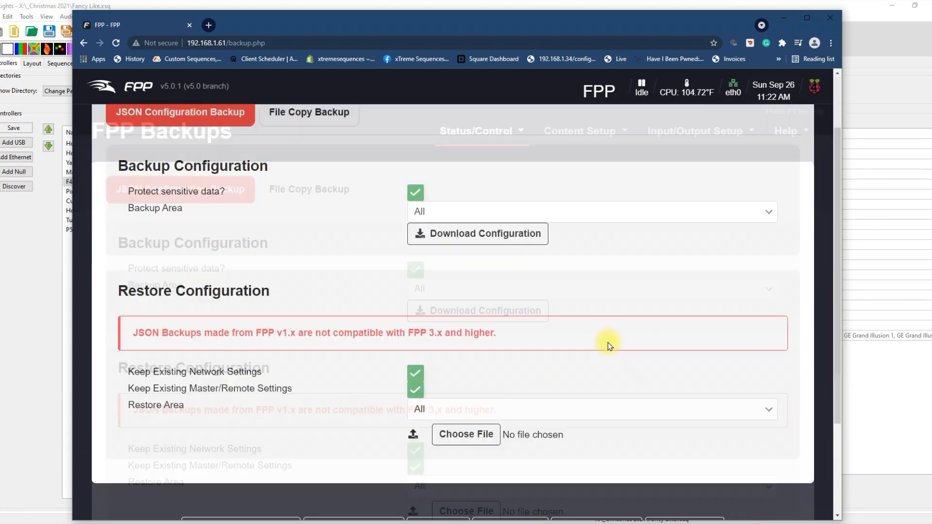
pyautogui.scroll(3, 607, 343)
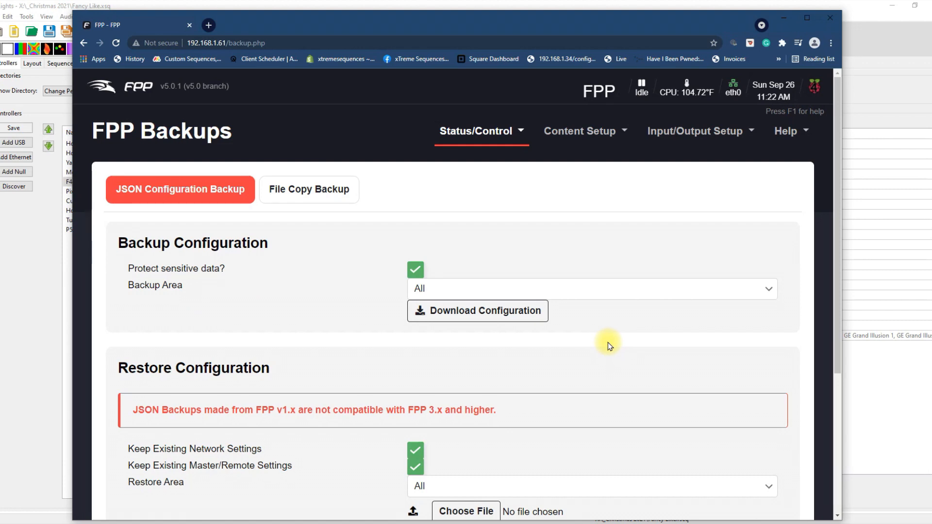
pyautogui.moveTo(275, 20); pyautogui.dragTo(931, 73)
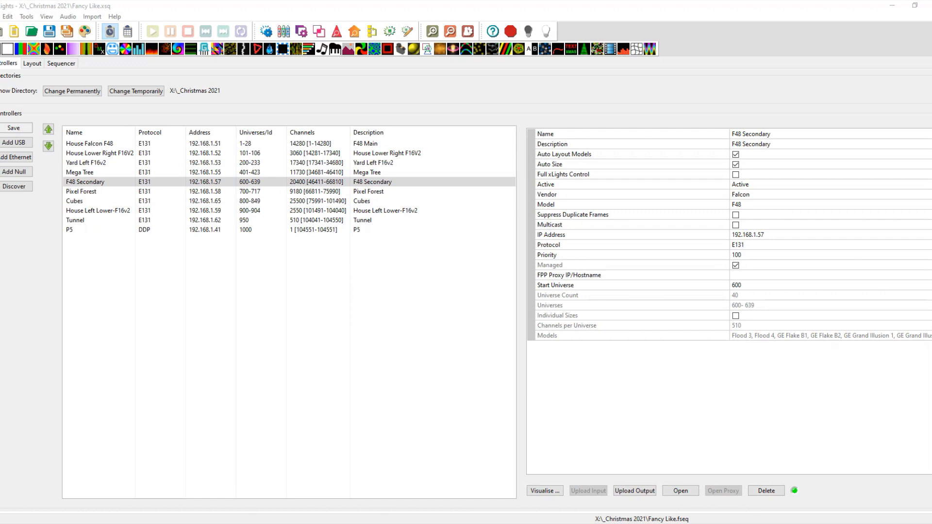